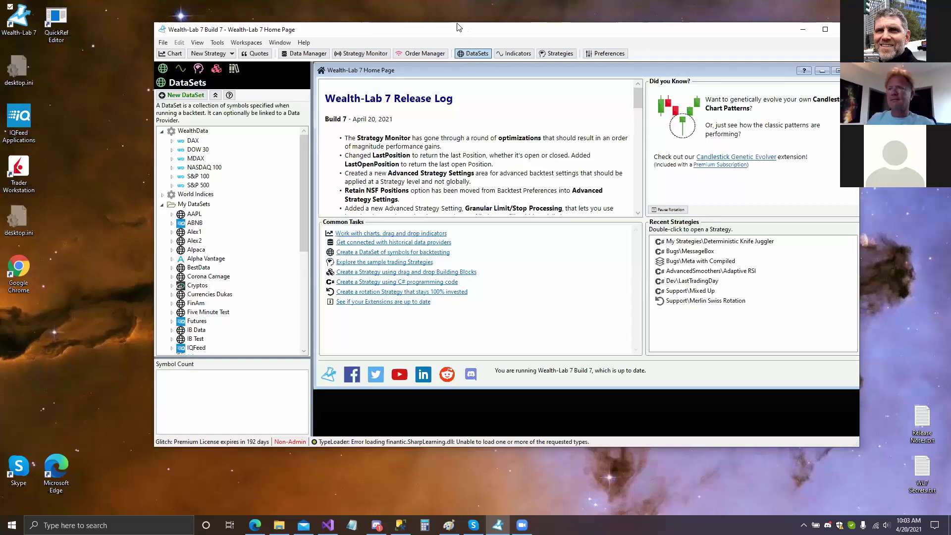
Open the recent strategy Deterministic Knife Juggler, show its advanced strategy settings and make its window taller.
{"action": "left_click_drag", "start_coordinate": [466, 33], "coordinate": [456, 26]}
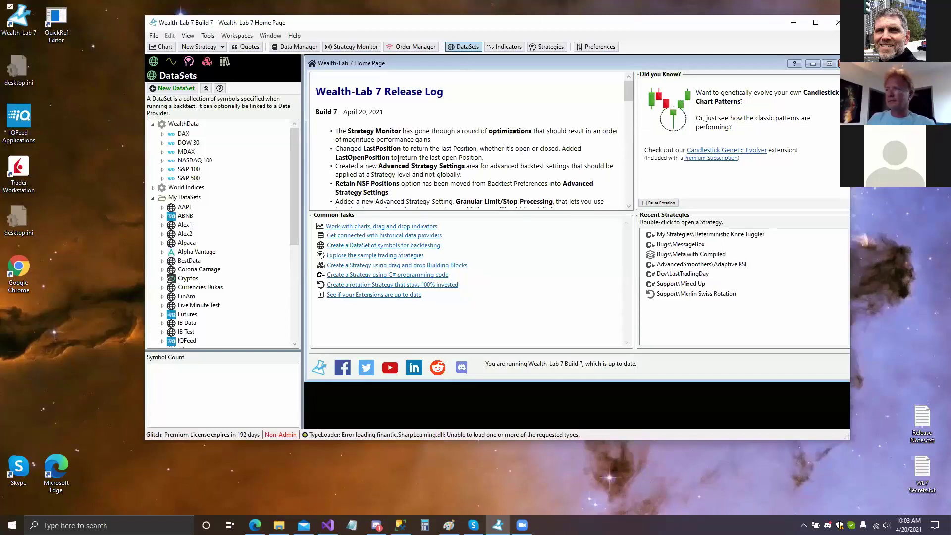
{"action": "double_click", "coordinate": [709, 234]}
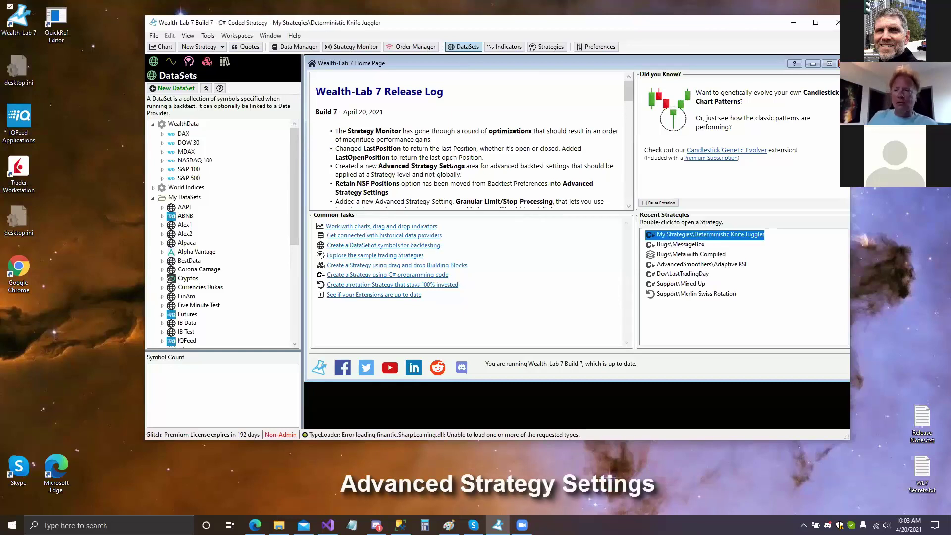
{"action": "left_click", "coordinate": [345, 100]}
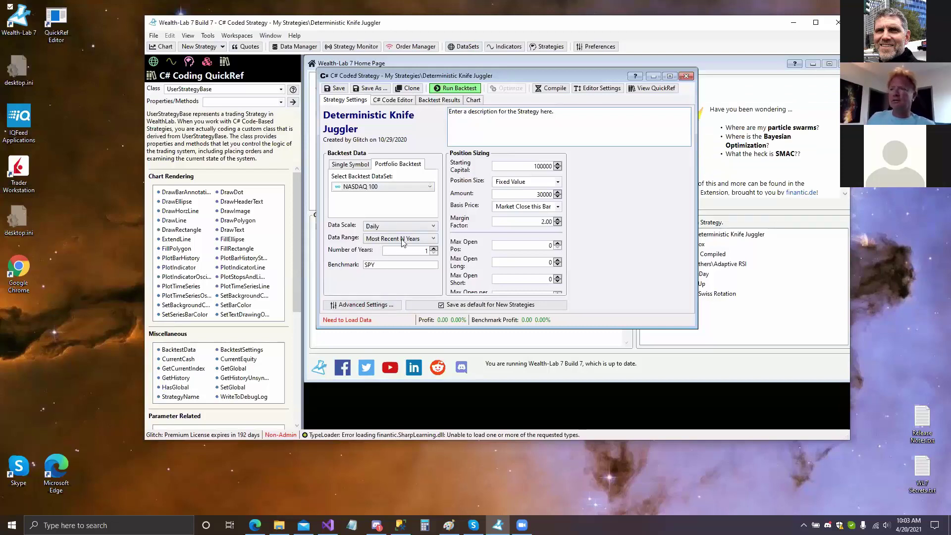
{"action": "left_click", "coordinate": [364, 307]}
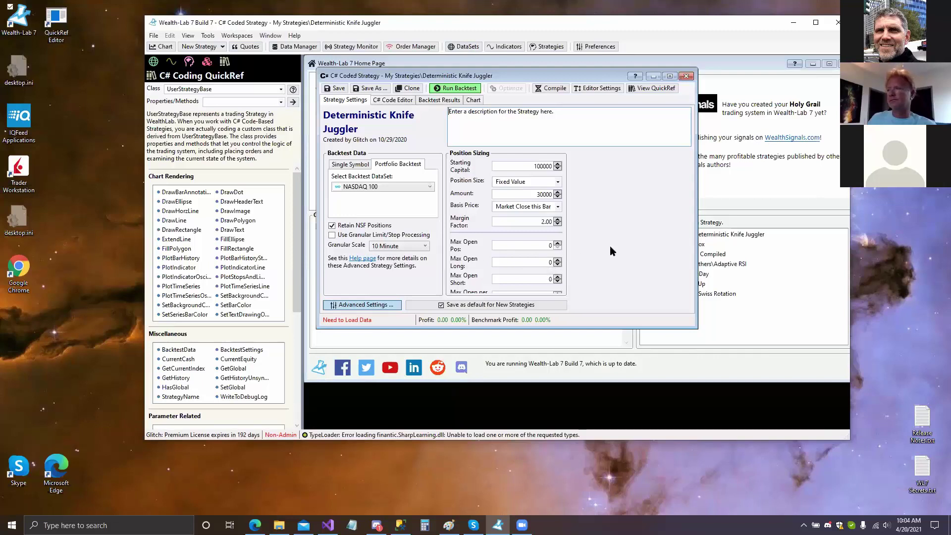
{"action": "left_click_drag", "start_coordinate": [617, 326], "coordinate": [627, 399]}
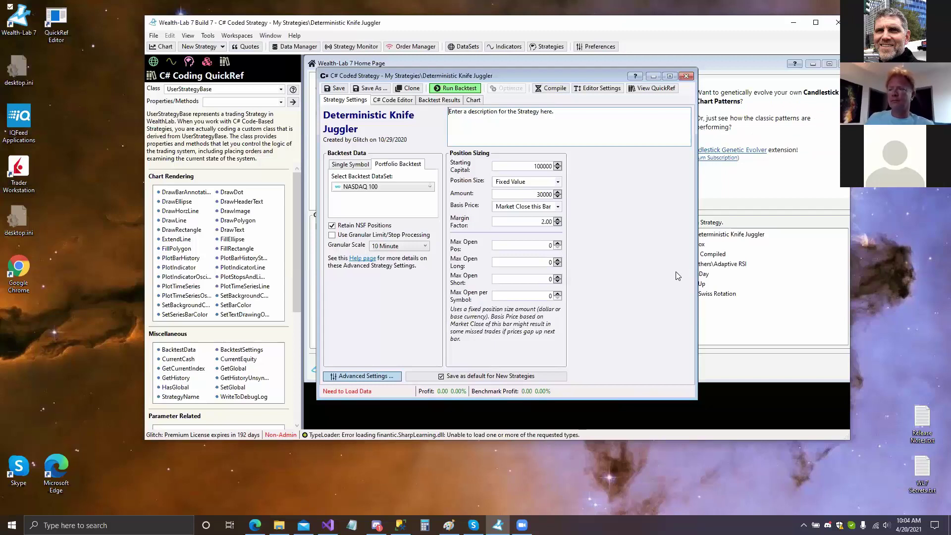
Read the help page on Advanced Strategy Settings, covering Retain NSF Positions and Granular Limit/Stop Processing, and close it.
{"action": "left_click", "coordinate": [362, 260]}
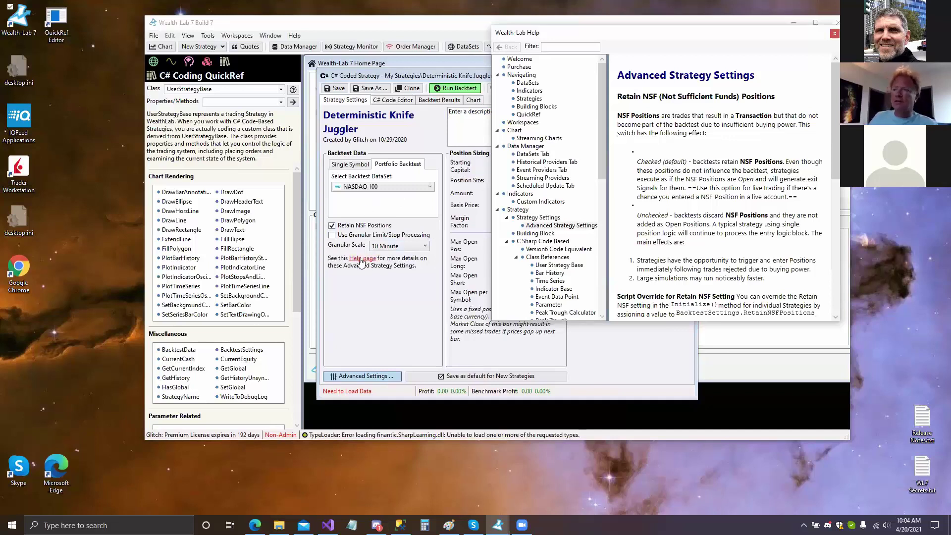
{"action": "mouse_move", "coordinate": [831, 124]}
{"action": "left_mouse_down"}
{"action": "mouse_move", "coordinate": [831, 143]}
{"action": "mouse_move", "coordinate": [831, 106]}
{"action": "left_mouse_up"}
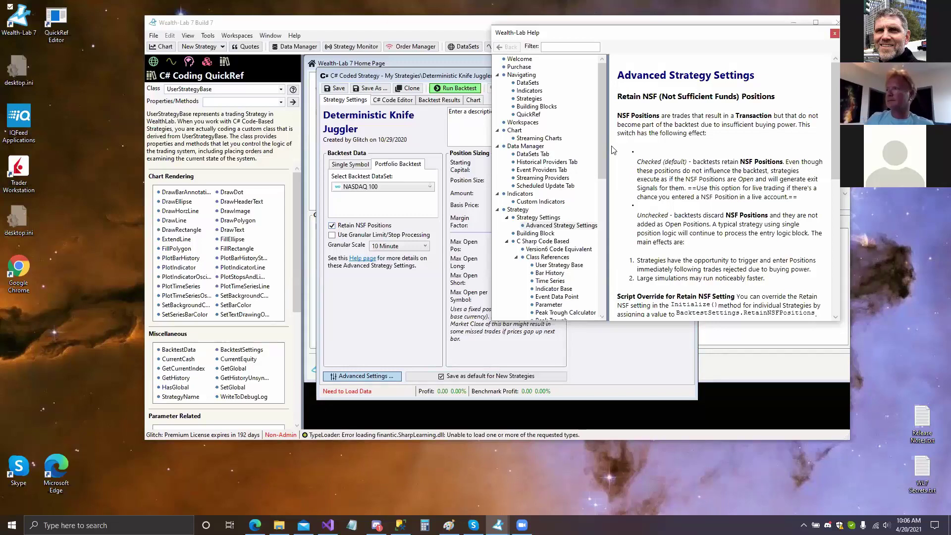
{"action": "left_click_drag", "start_coordinate": [835, 114], "coordinate": [836, 191]}
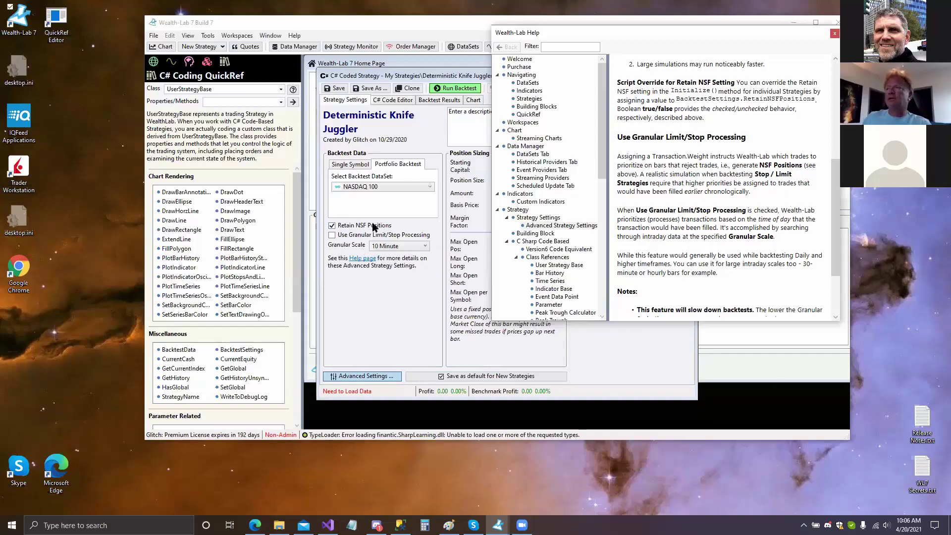
{"action": "left_click", "coordinate": [835, 34]}
Open the recent strategy Bugs\MessageBox, turn off Retain NSF Positions in its advanced settings, and save the strategy.
{"action": "mouse_move", "coordinate": [447, 77]}
{"action": "left_mouse_down"}
{"action": "mouse_move", "coordinate": [453, 81]}
{"action": "mouse_move", "coordinate": [444, 83]}
{"action": "left_mouse_up"}
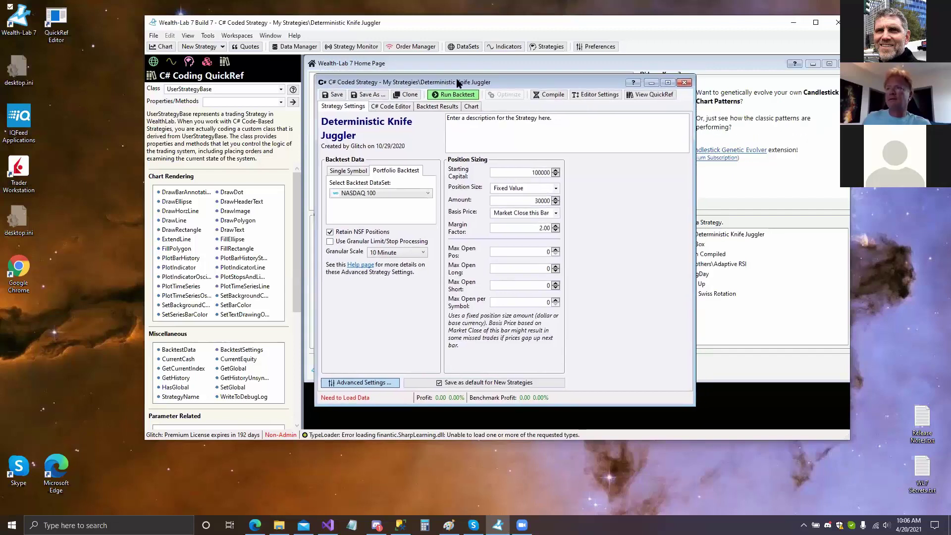
{"action": "left_click", "coordinate": [516, 64]}
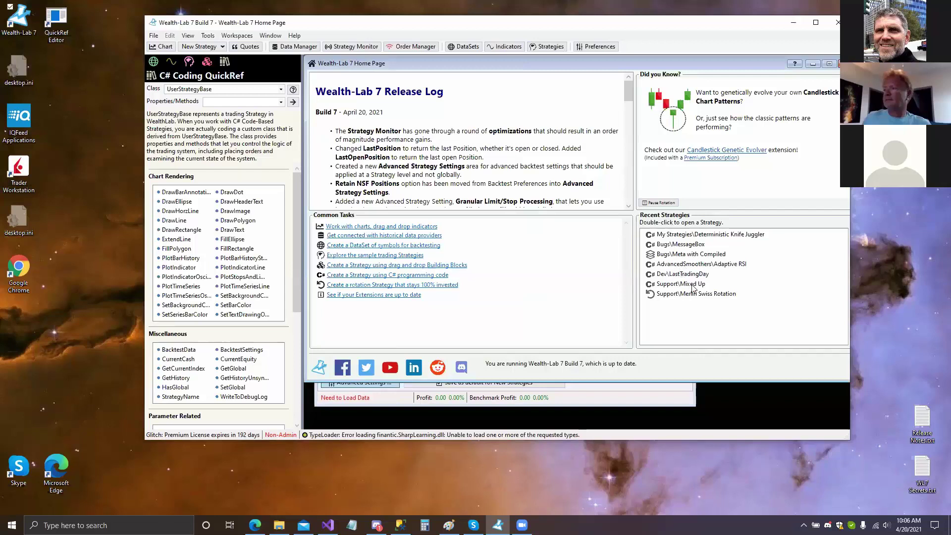
{"action": "double_click", "coordinate": [699, 244]}
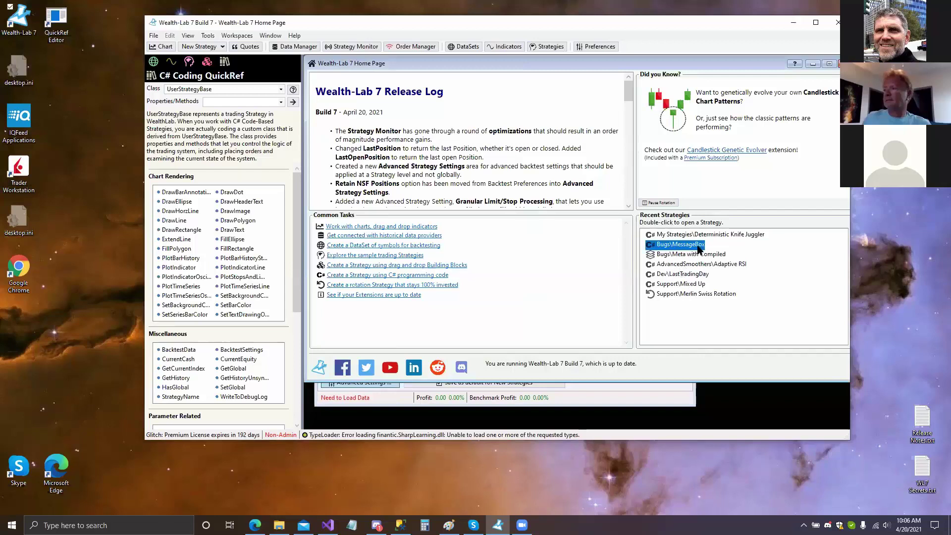
{"action": "left_click_drag", "start_coordinate": [526, 92], "coordinate": [619, 76]}
{"action": "left_click", "coordinate": [464, 96]}
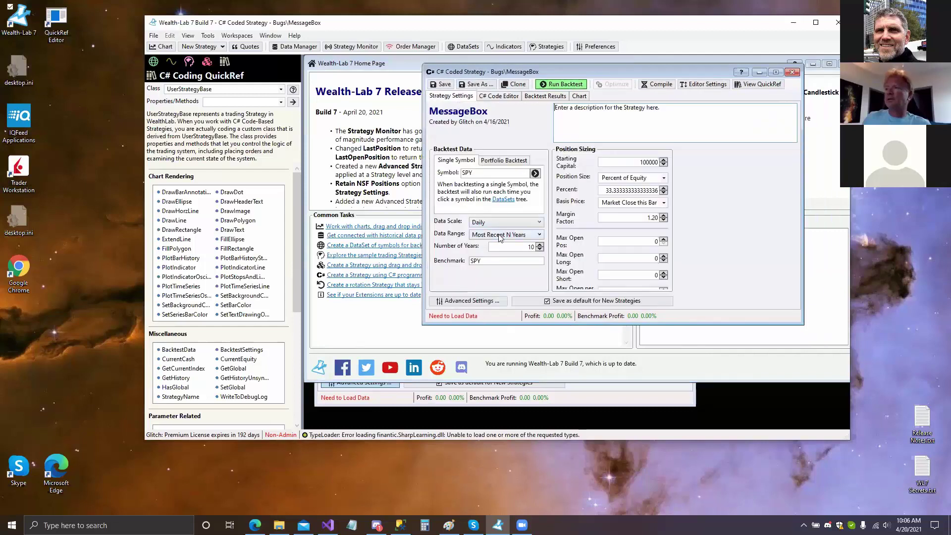
{"action": "left_click", "coordinate": [486, 301]}
{"action": "left_click", "coordinate": [456, 221]}
{"action": "left_click", "coordinate": [441, 85]}
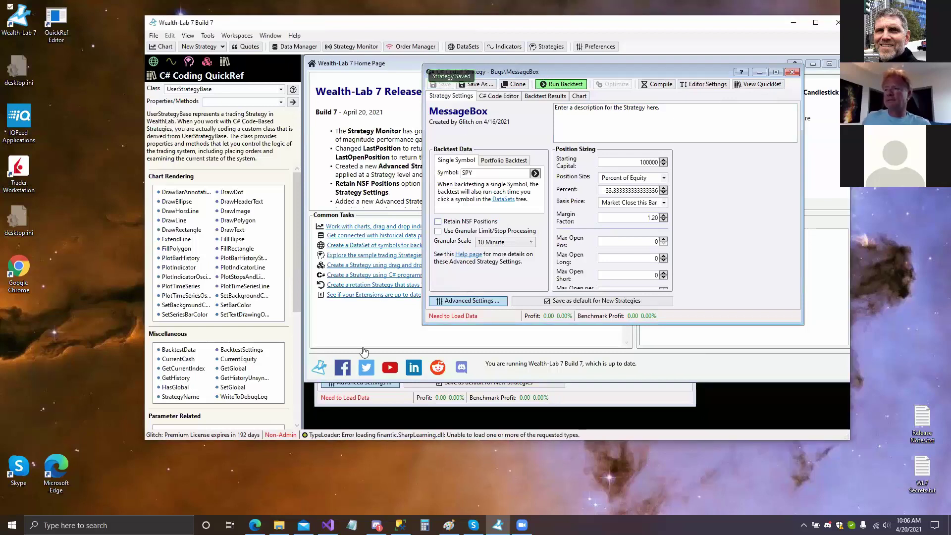
Compare the Retain NSF Positions setting of the two open strategies, and view the granular scale choices for Deterministic Knife Juggler.
{"action": "left_click", "coordinate": [380, 400]}
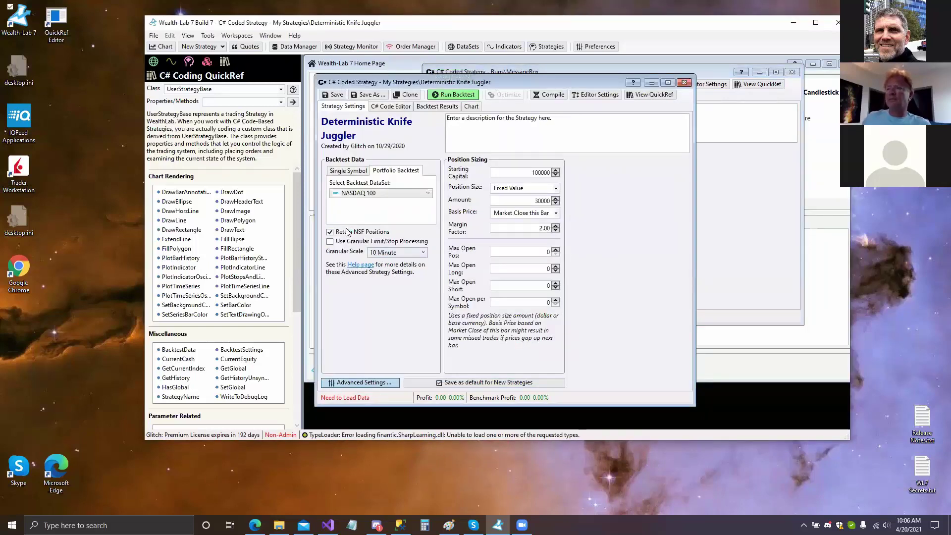
{"action": "left_click", "coordinate": [719, 72]}
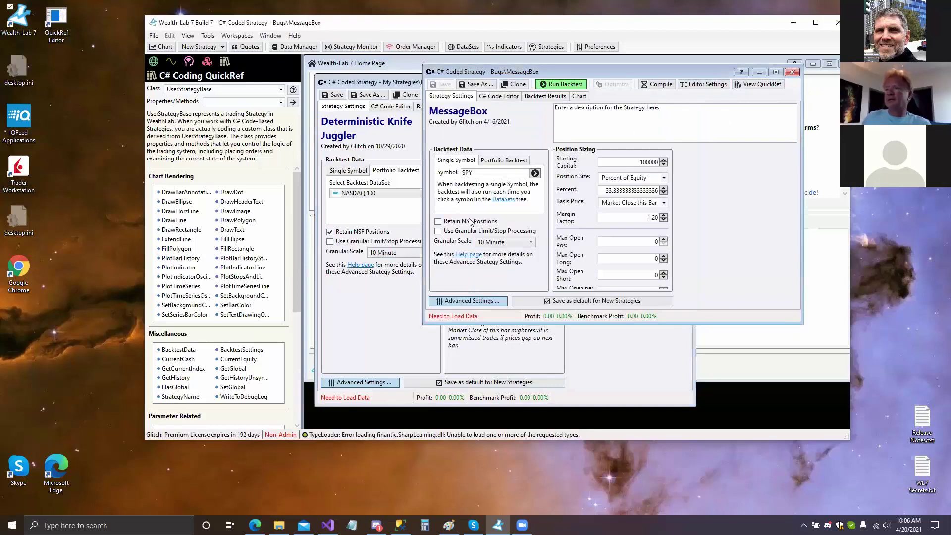
{"action": "left_click", "coordinate": [378, 82]}
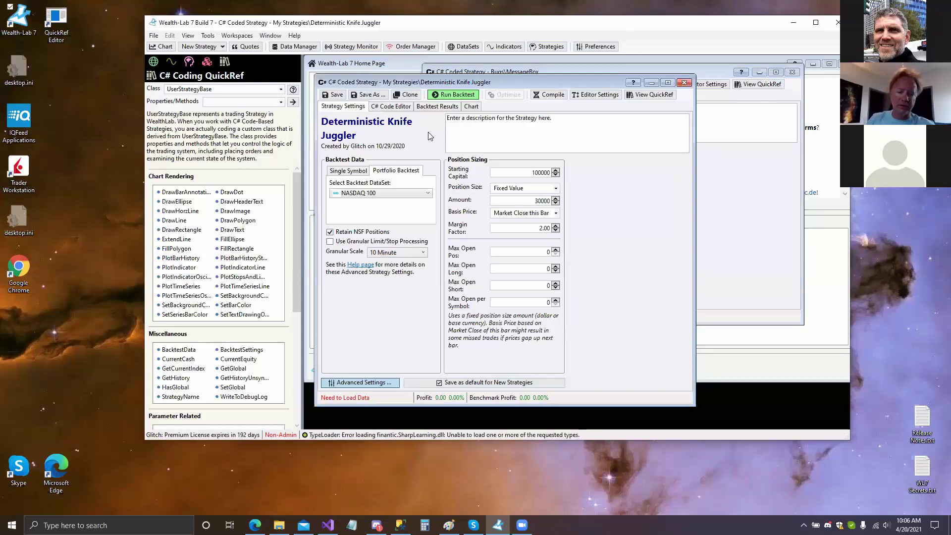
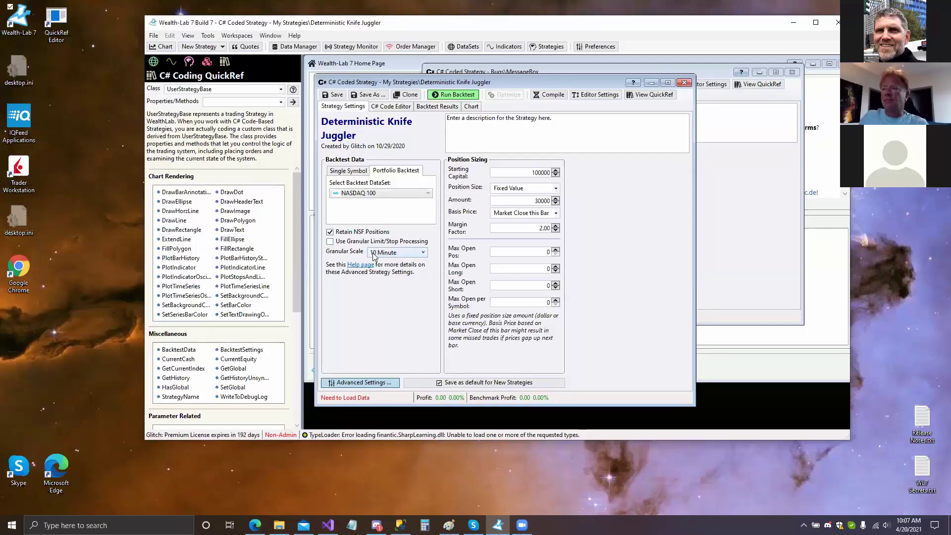
{"action": "left_click", "coordinate": [389, 254]}
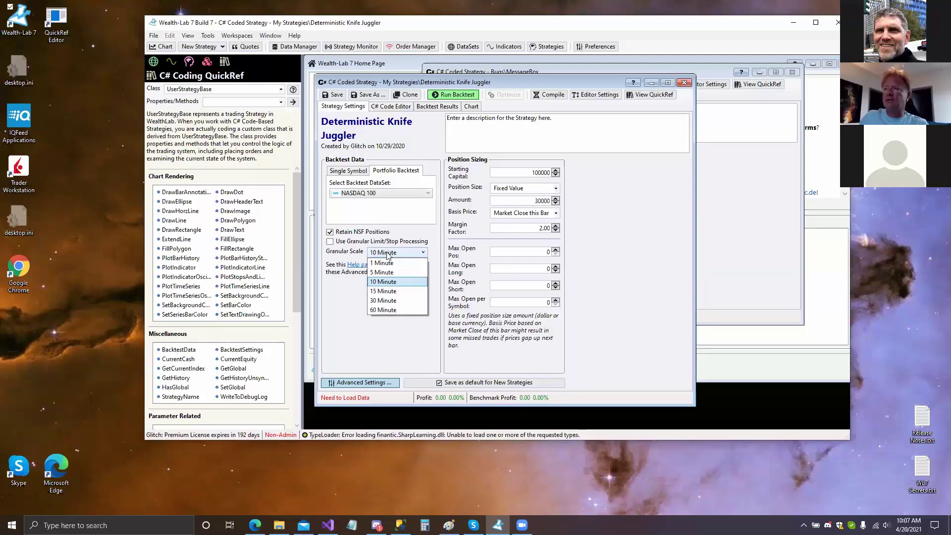
{"action": "left_click", "coordinate": [392, 254]}
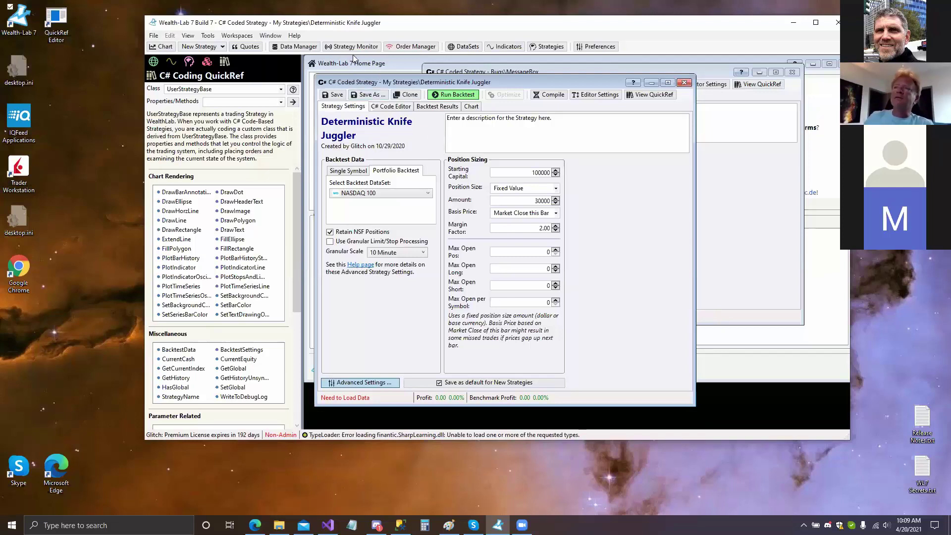
Enable IQFeed as a historical data provider in the Data Manager, and return to the Deterministic Knife Juggler strategy, widening its window.
{"action": "left_click", "coordinate": [285, 46]}
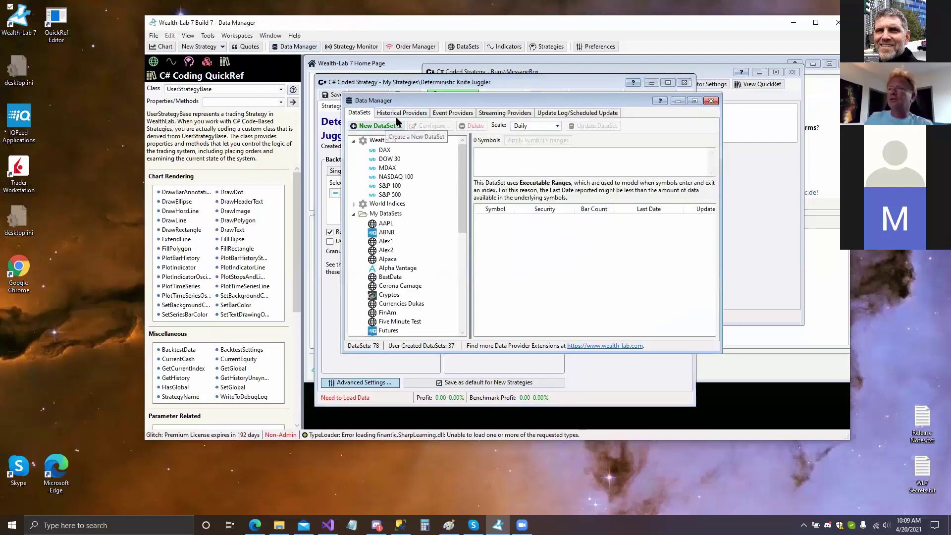
{"action": "left_click", "coordinate": [402, 113]}
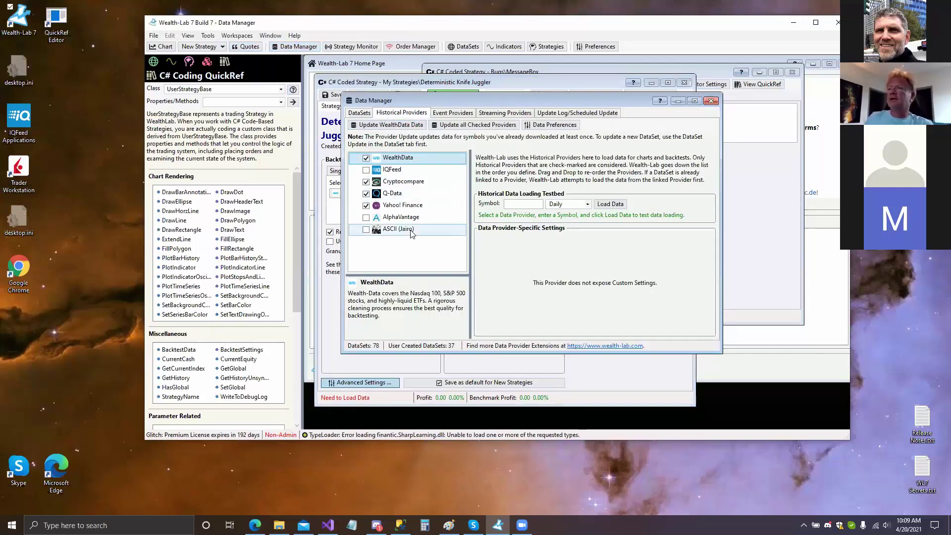
{"action": "left_click", "coordinate": [413, 174]}
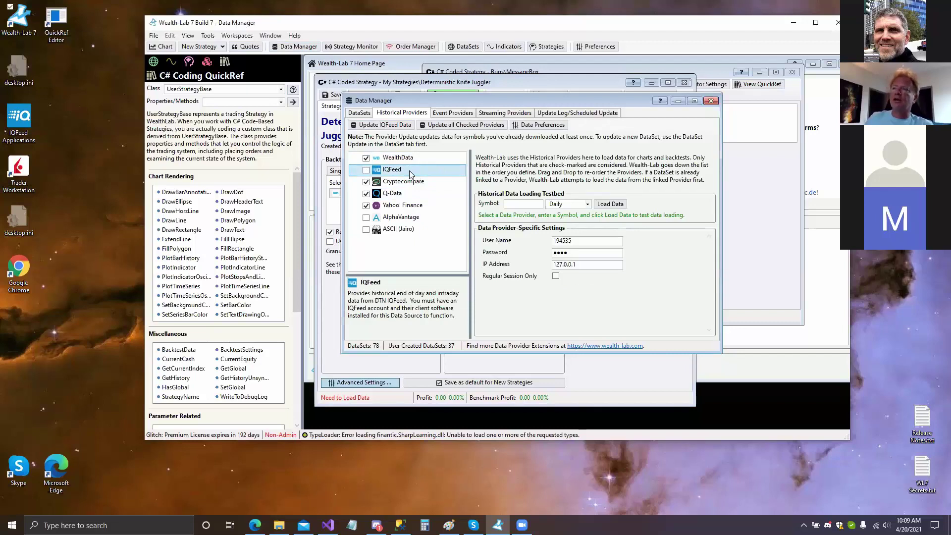
{"action": "left_click", "coordinate": [366, 170]}
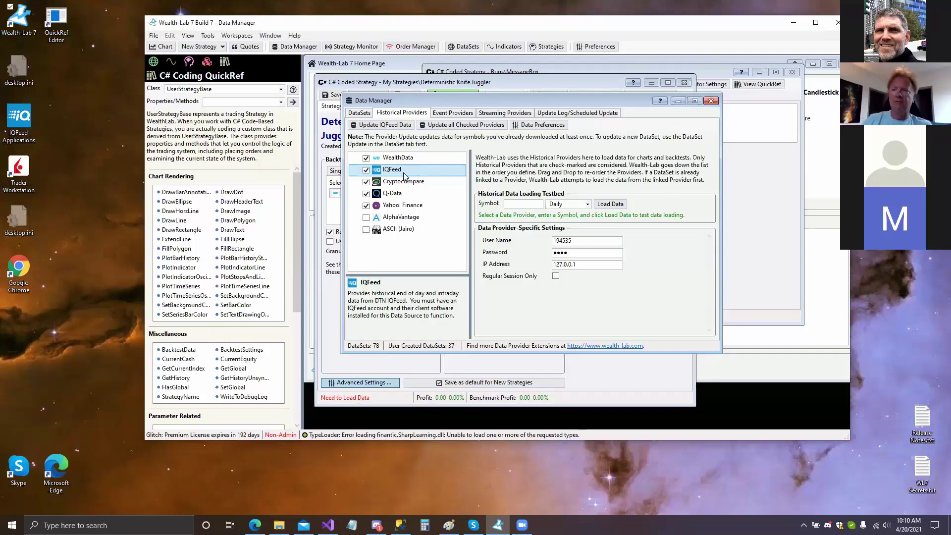
{"action": "left_click", "coordinate": [329, 295]}
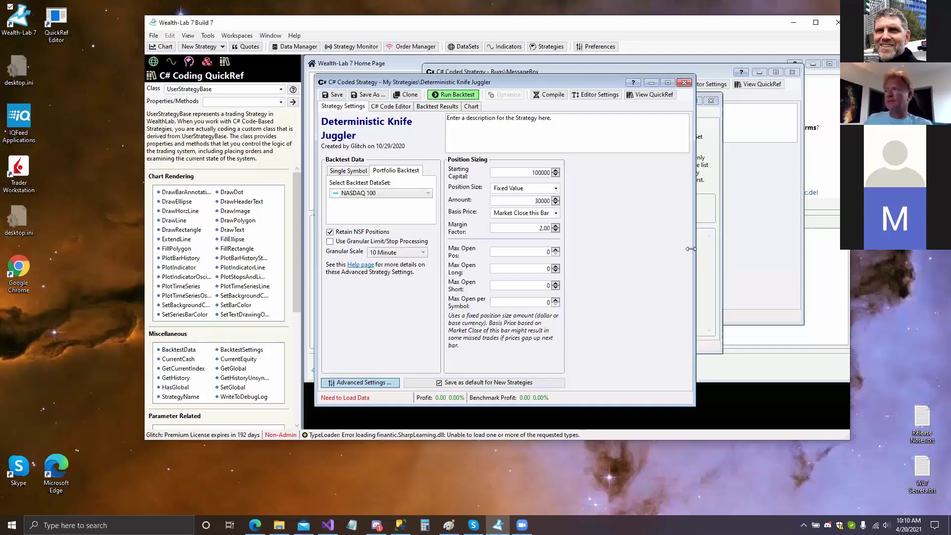
{"action": "left_click_drag", "start_coordinate": [691, 248], "coordinate": [781, 238]}
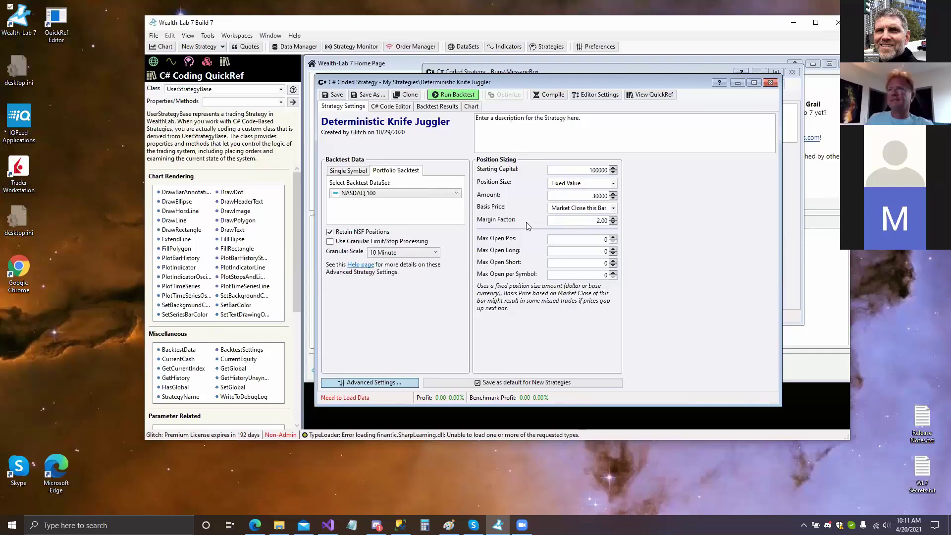
View the Strategy Monitor settings for the Knife Juggler sample strategy, and close the monitor without adding it.
{"action": "left_click", "coordinate": [361, 48]}
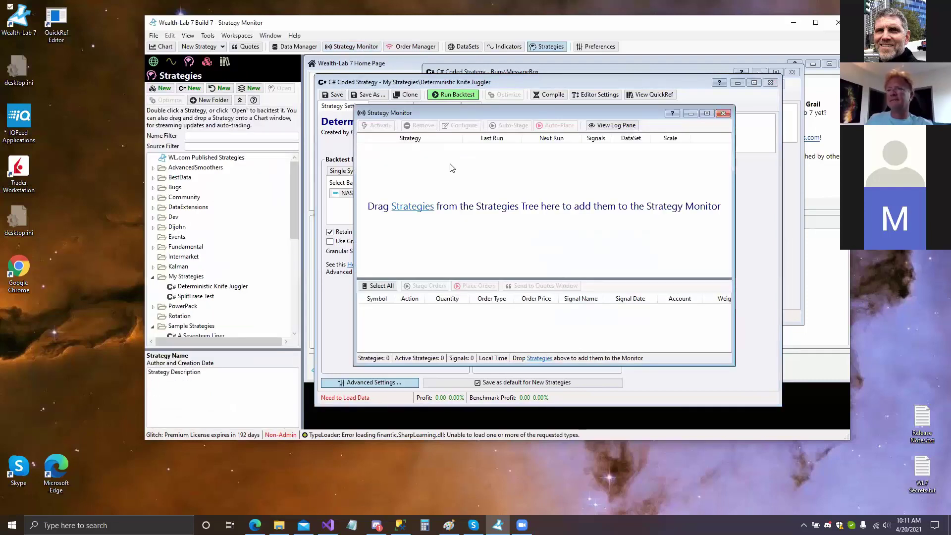
{"action": "left_click_drag", "start_coordinate": [295, 214], "coordinate": [290, 275]}
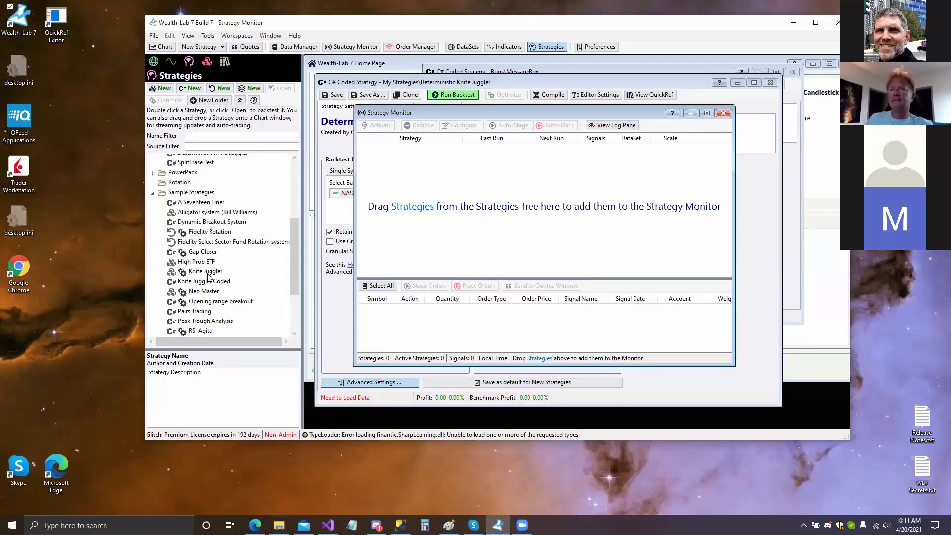
{"action": "left_click_drag", "start_coordinate": [208, 274], "coordinate": [499, 236]}
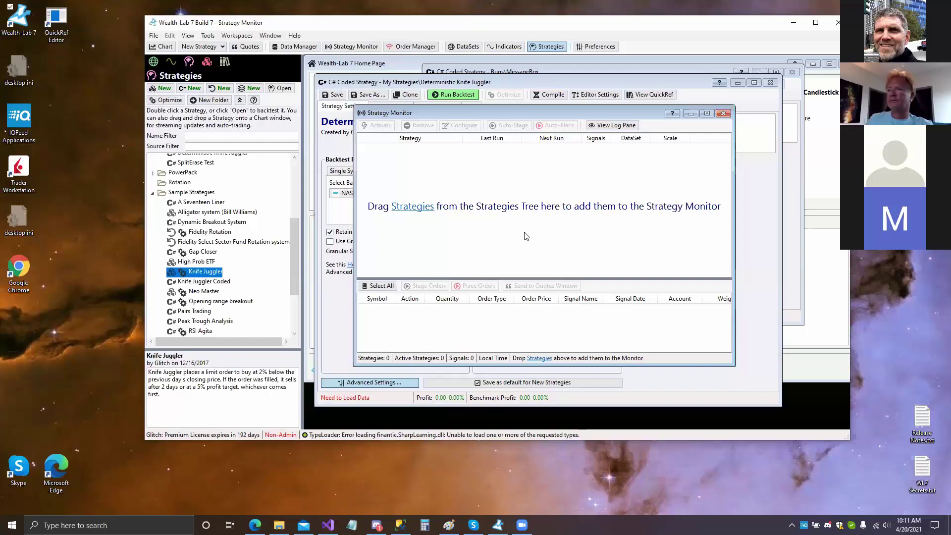
{"action": "left_click_drag", "start_coordinate": [524, 236], "coordinate": [524, 237]}
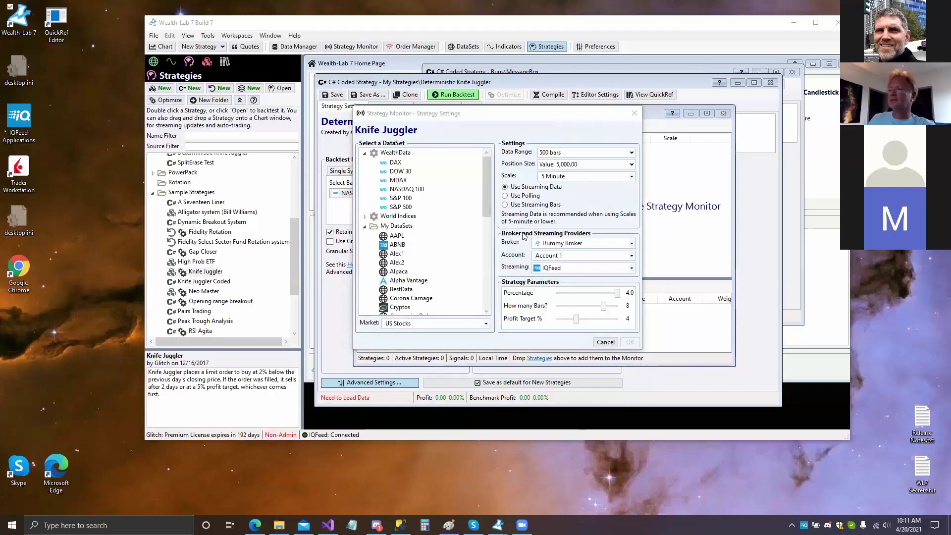
{"action": "left_click", "coordinate": [604, 343]}
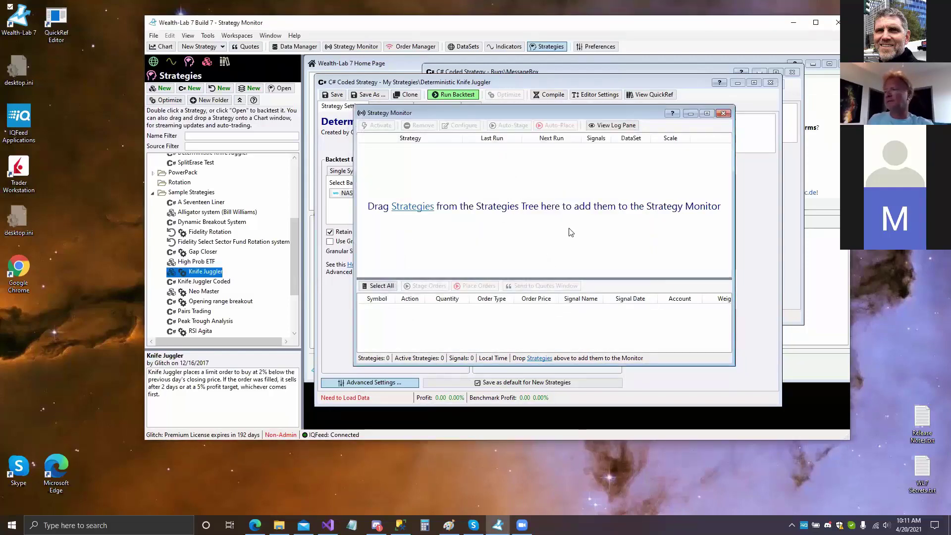
{"action": "left_click", "coordinate": [723, 113]}
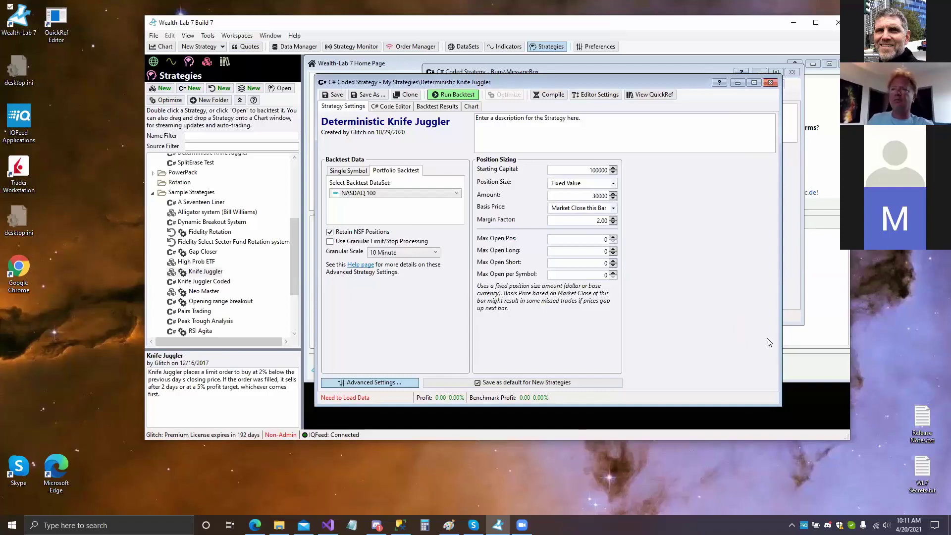
Review the Build 7 release log entries on LastPosition and LastOpenPosition on the Home Page, making its window taller.
{"action": "left_click", "coordinate": [377, 64]}
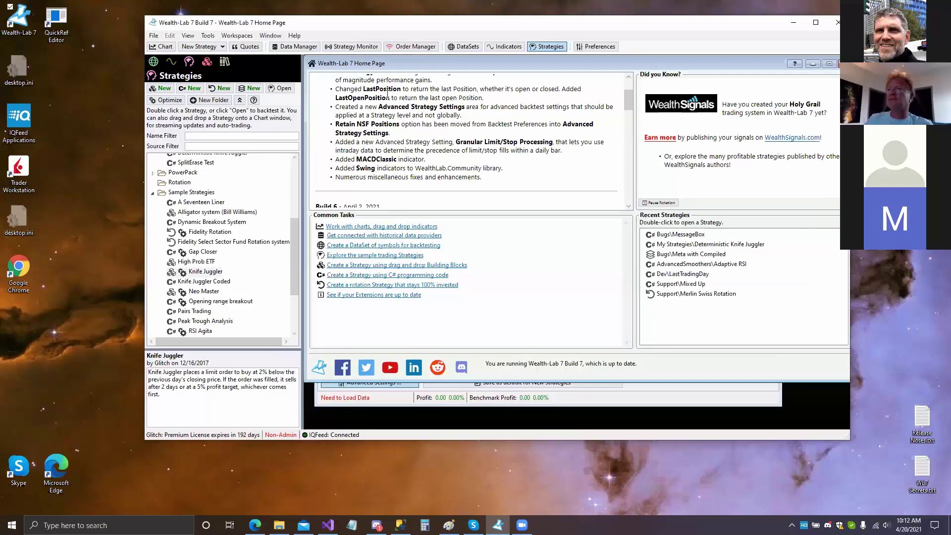
{"action": "double_click", "coordinate": [382, 88]}
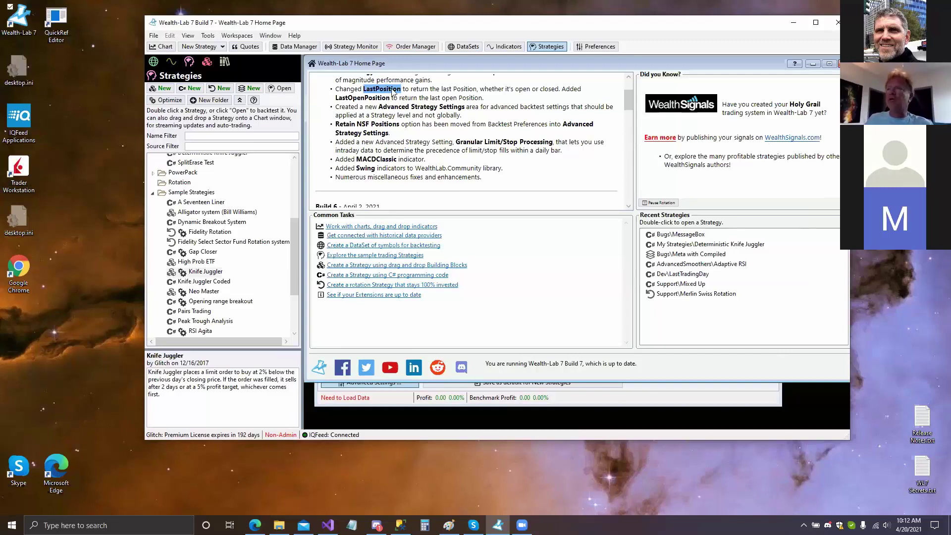
{"action": "double_click", "coordinate": [355, 99]}
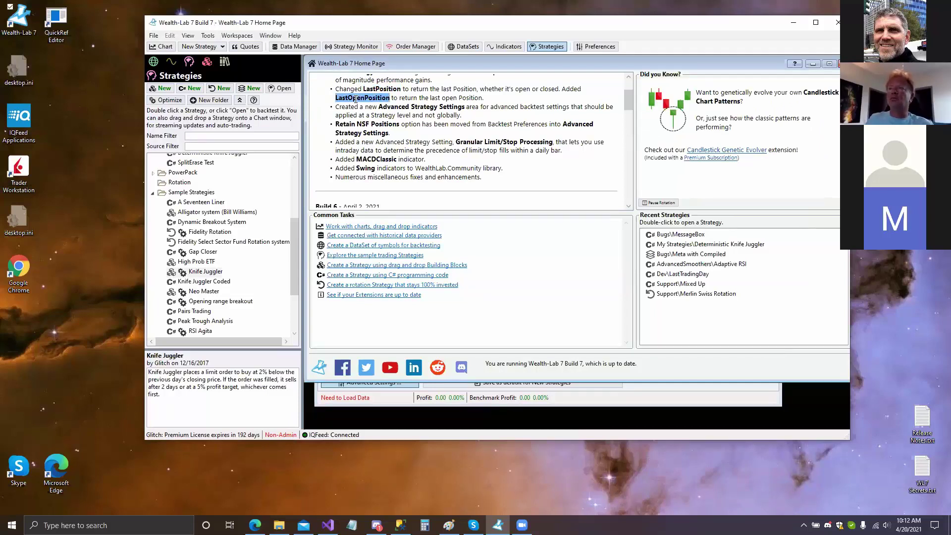
{"action": "left_click_drag", "start_coordinate": [508, 382], "coordinate": [508, 407]}
{"action": "scroll", "coordinate": [555, 221], "scroll_direction": "up", "scroll_amount": 2}
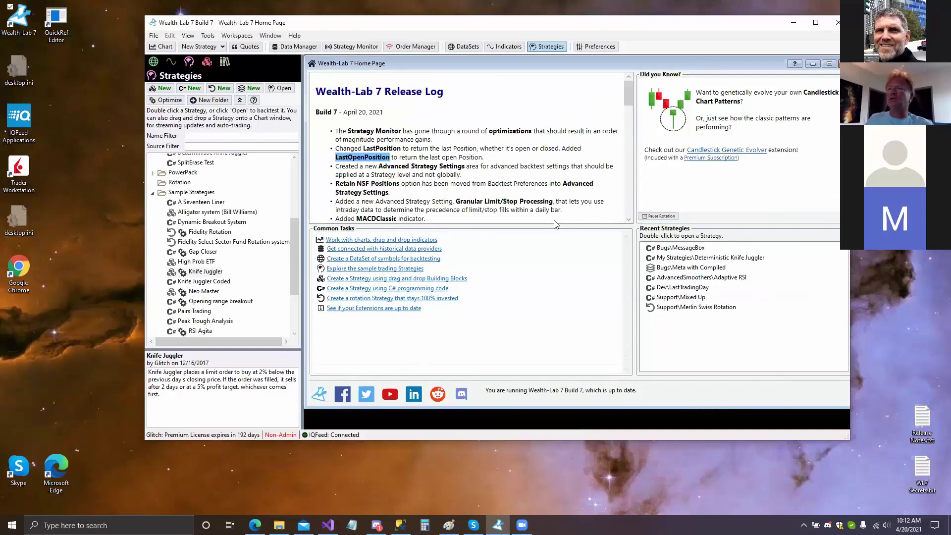
Review the release log entry on MACDClassic, and open a new SPY daily chart, enlarging its window.
{"action": "scroll", "coordinate": [554, 220], "scroll_direction": "down", "scroll_amount": 2}
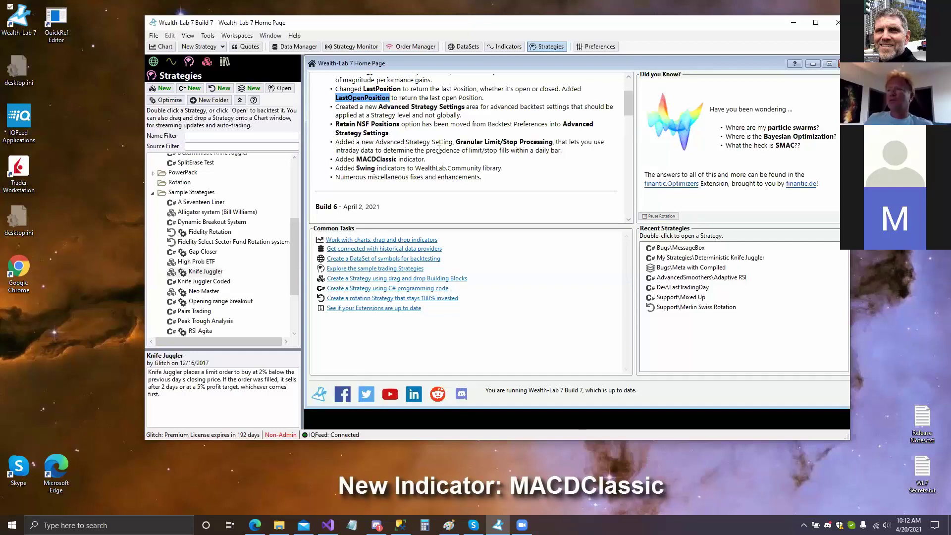
{"action": "double_click", "coordinate": [375, 159]}
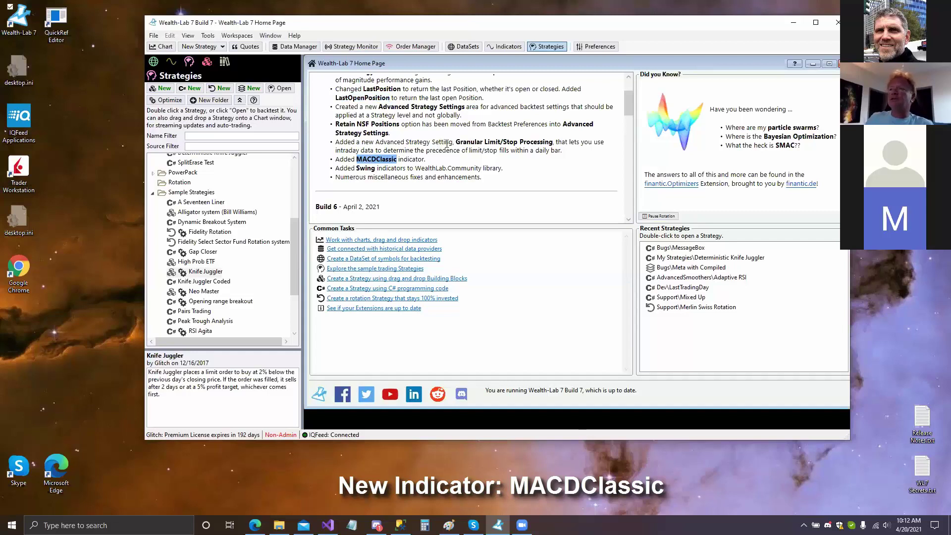
{"action": "left_click", "coordinate": [161, 46]}
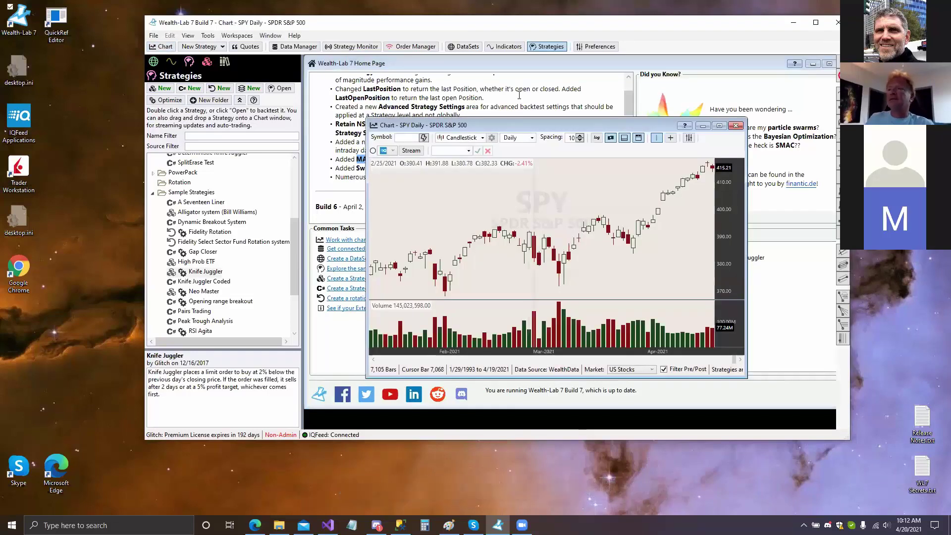
{"action": "left_click_drag", "start_coordinate": [366, 121], "coordinate": [335, 81]}
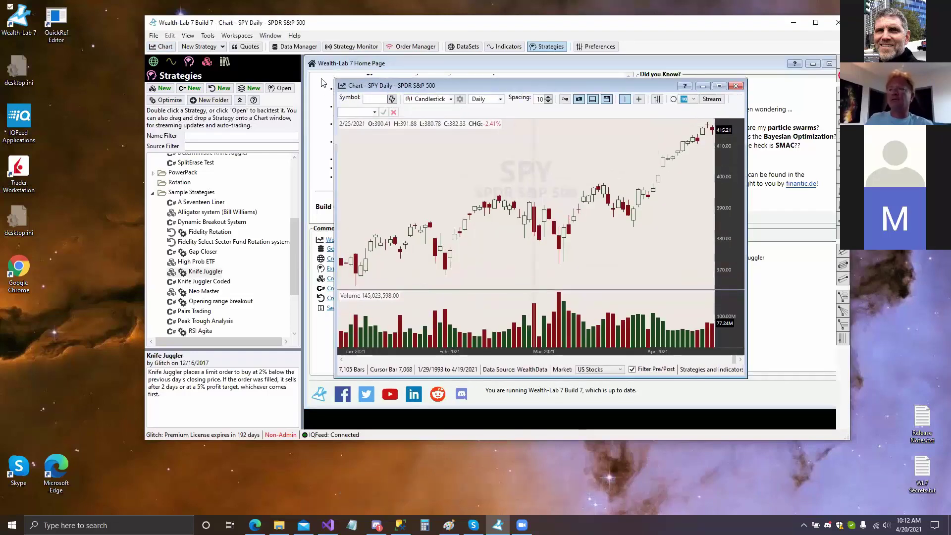
Filter the indicators for "mac", and add MACDClassic with periods 12 and 26 and its companion indicator to the SPY chart.
{"action": "left_click", "coordinate": [171, 62]}
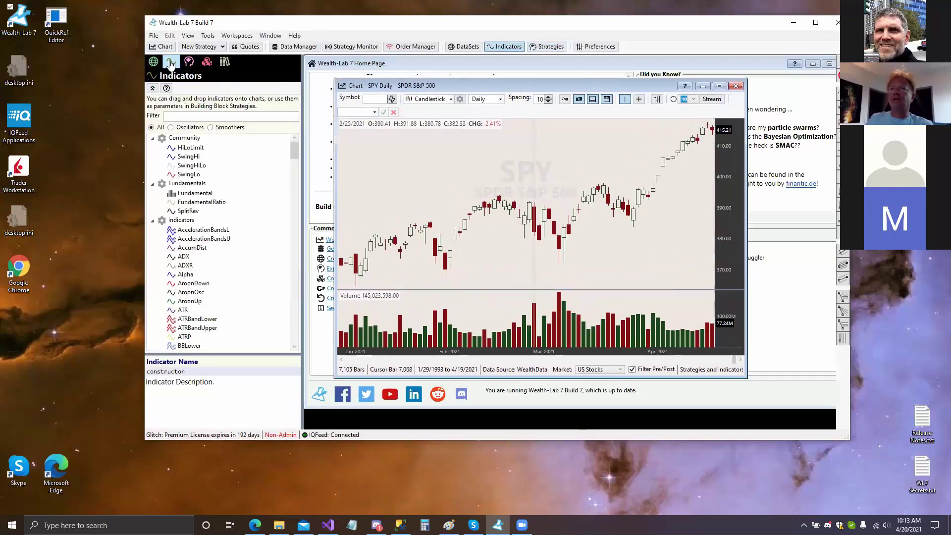
{"action": "left_click", "coordinate": [175, 115]}
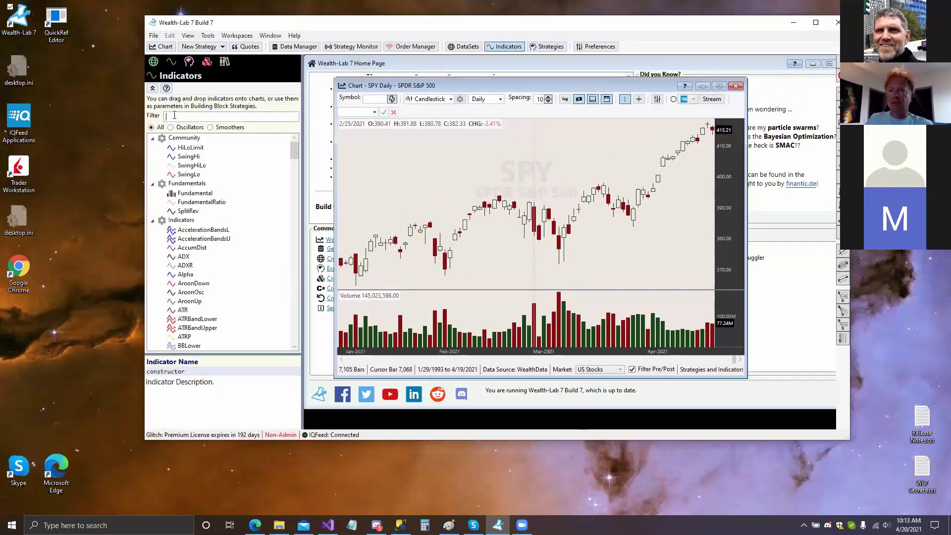
{"action": "type", "text": "mac"}
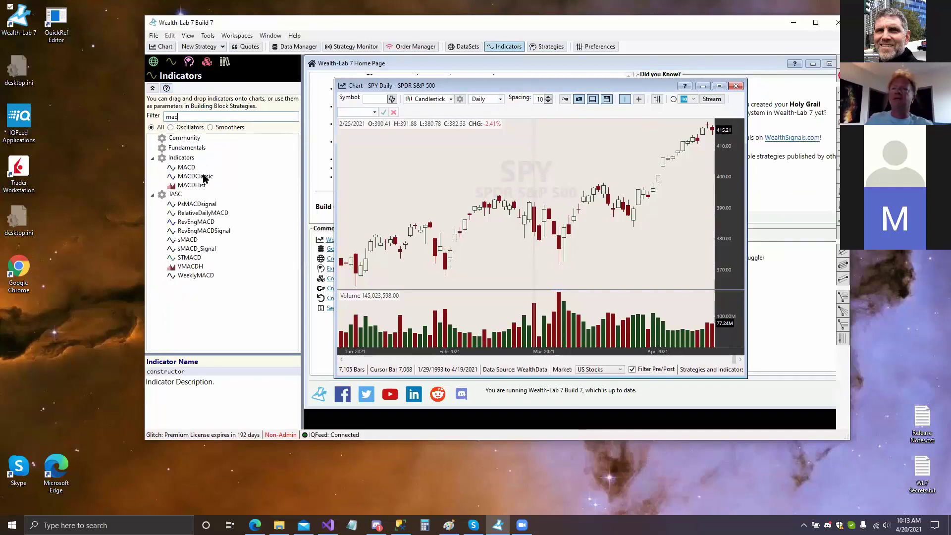
{"action": "left_click_drag", "start_coordinate": [195, 177], "coordinate": [414, 182]}
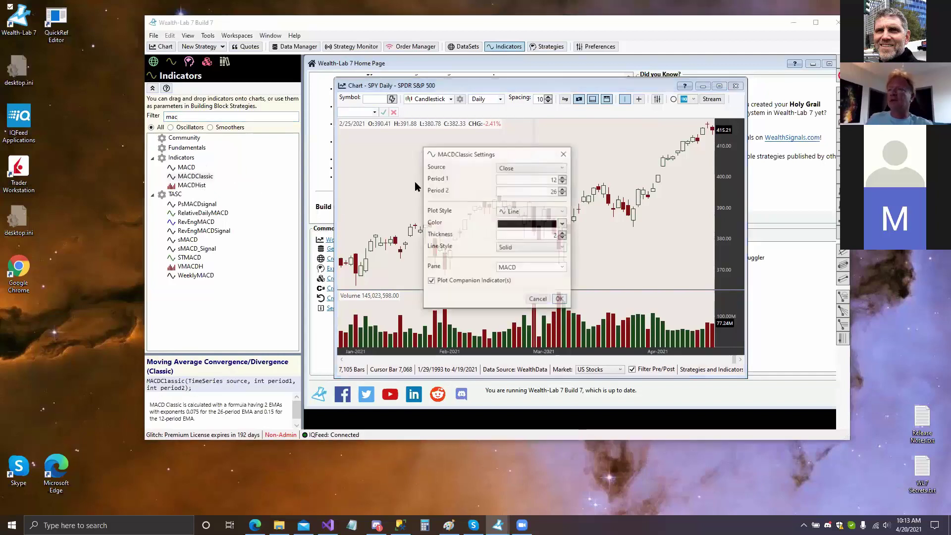
{"action": "left_click", "coordinate": [560, 299]}
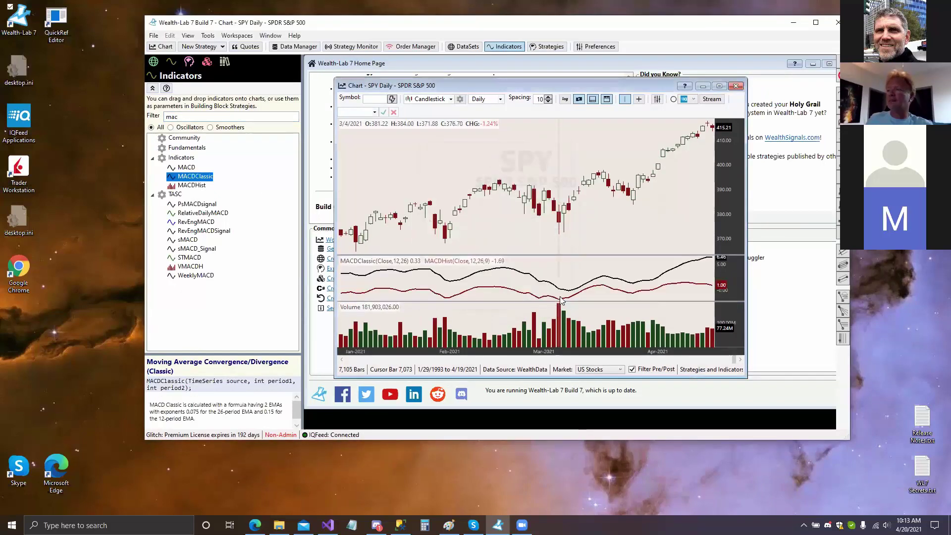
Add the standard MACD with periods 12 and 26 to the same MACD pane, coloured red.
{"action": "left_click_drag", "start_coordinate": [183, 168], "coordinate": [402, 186]}
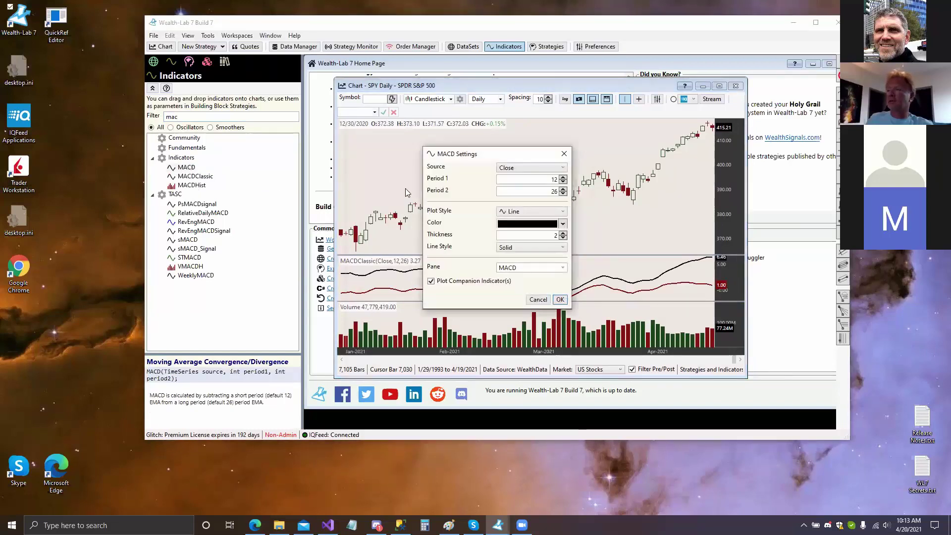
{"action": "left_click", "coordinate": [542, 226]}
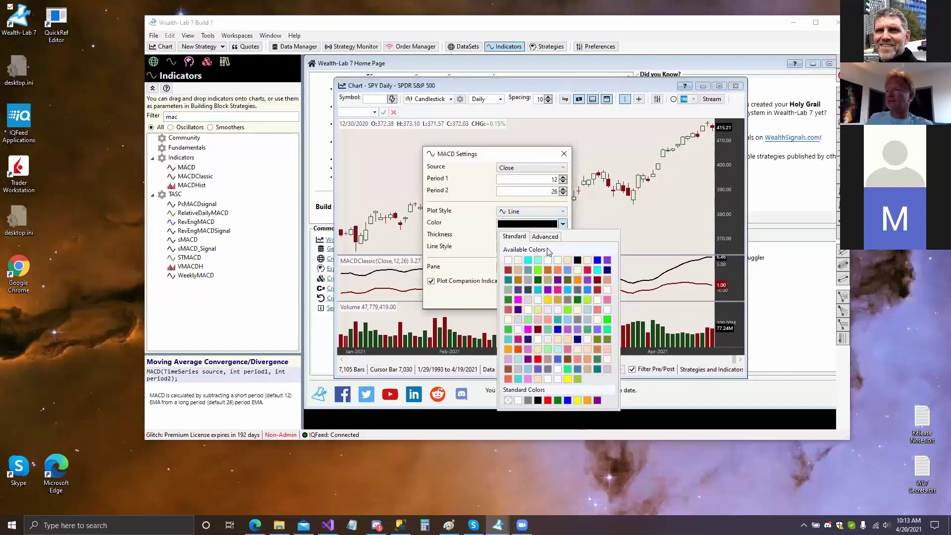
{"action": "left_click", "coordinate": [538, 358]}
{"action": "left_click", "coordinate": [559, 297]}
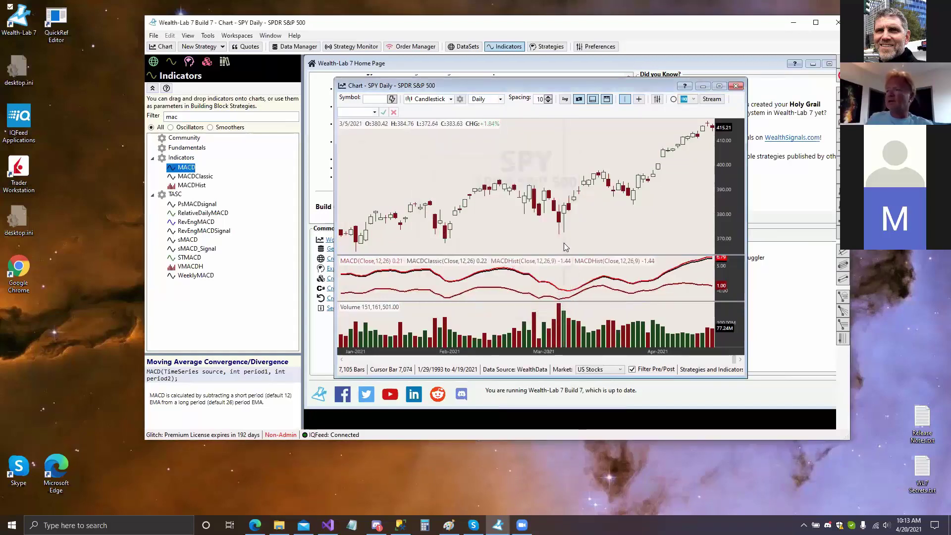
Compare the MACD and MACDClassic lines across the SPY chart's earlier and latest bars, and check the MACD's settings.
{"action": "left_click_drag", "start_coordinate": [509, 276], "coordinate": [641, 276]}
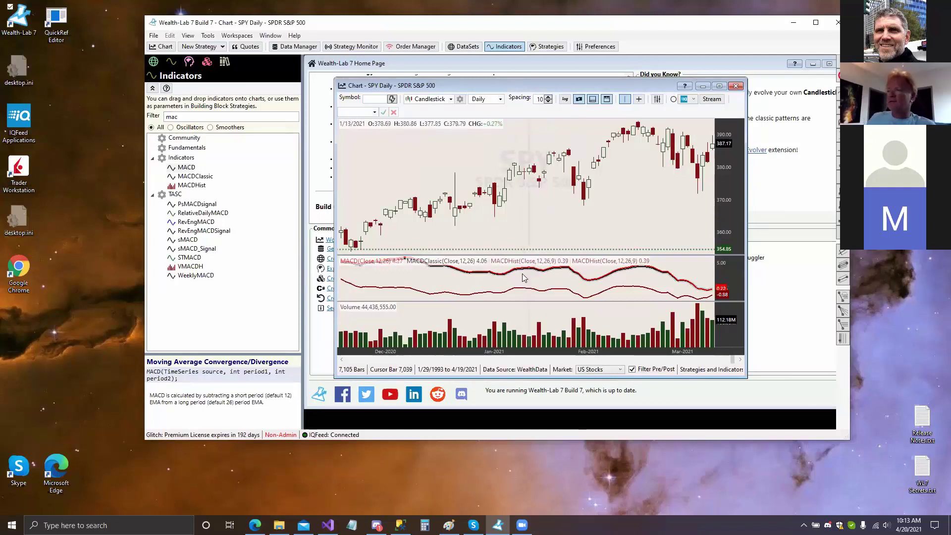
{"action": "left_click_drag", "start_coordinate": [523, 285], "coordinate": [619, 280]}
{"action": "left_click_drag", "start_coordinate": [503, 274], "coordinate": [614, 274]}
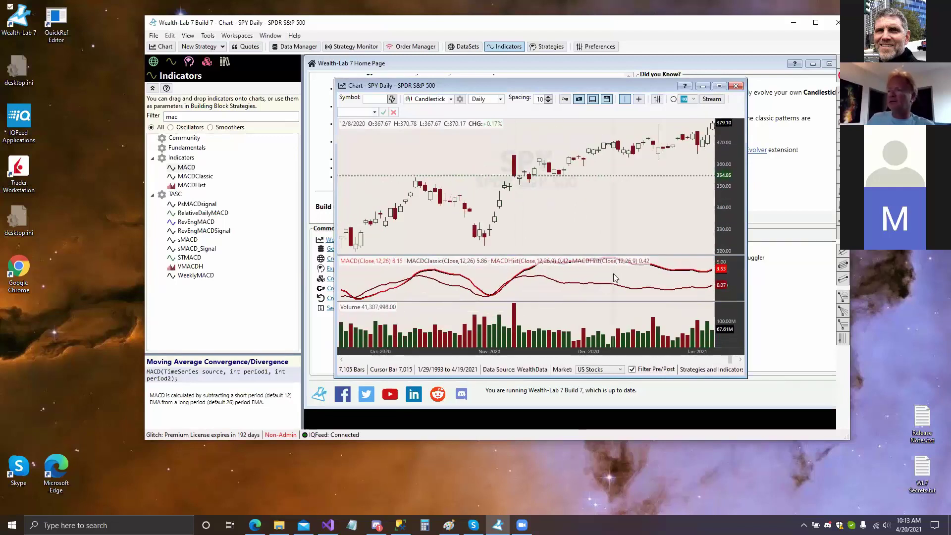
{"action": "left_click_drag", "start_coordinate": [422, 287], "coordinate": [632, 286]}
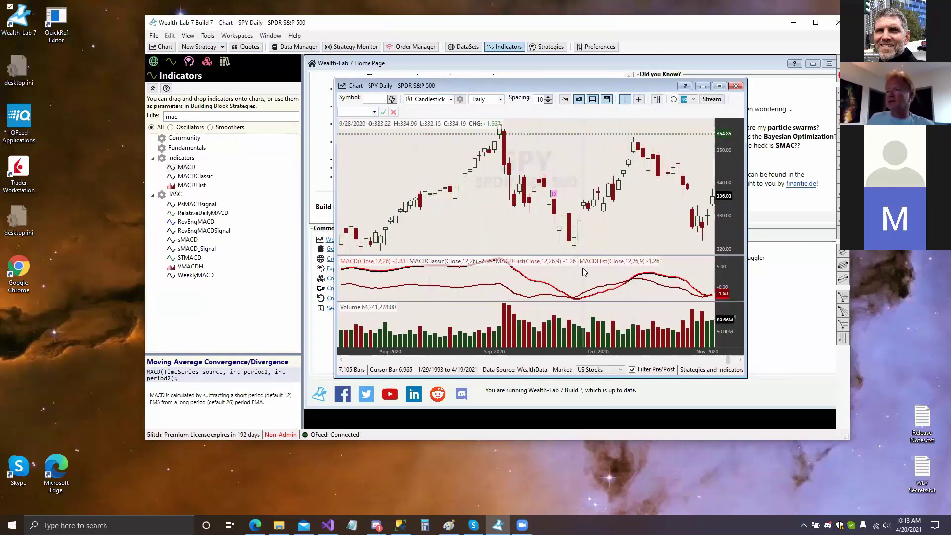
{"action": "right_click", "coordinate": [387, 262]}
{"action": "left_click", "coordinate": [407, 268]}
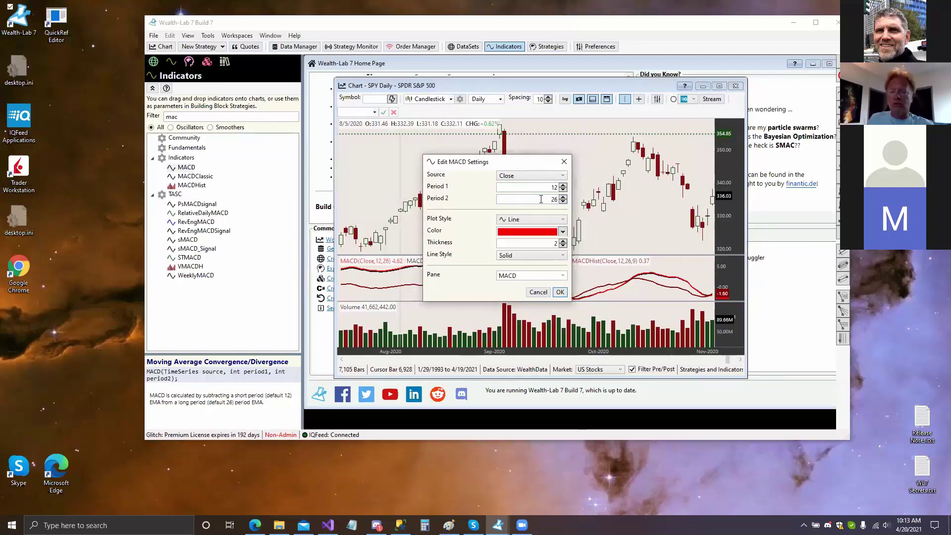
{"action": "left_click", "coordinate": [560, 292]}
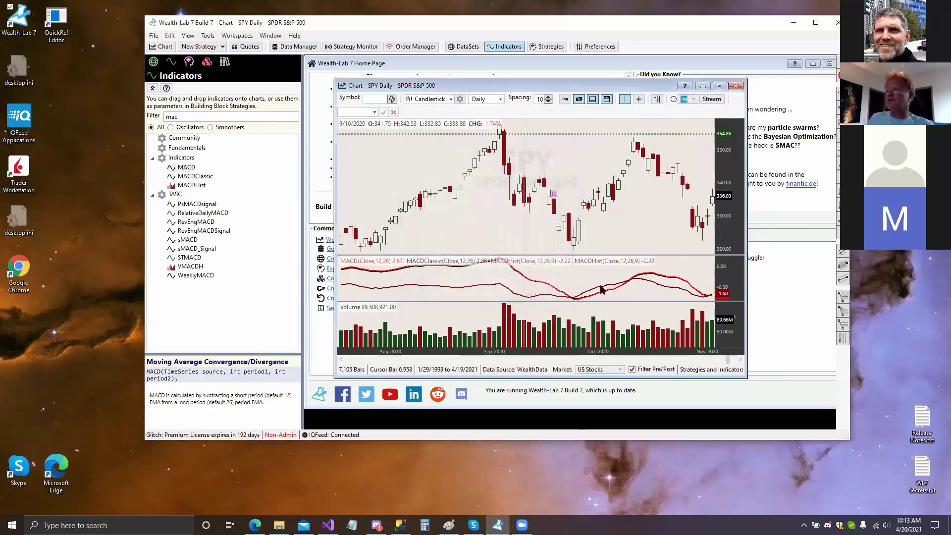
{"action": "scroll", "coordinate": [634, 307], "scroll_direction": "down", "scroll_amount": 2}
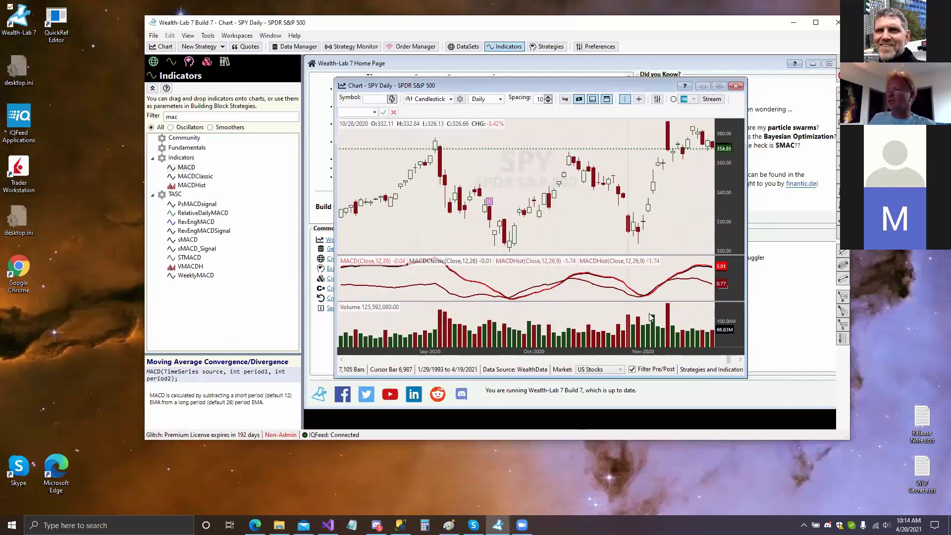
{"action": "scroll", "coordinate": [651, 317], "scroll_direction": "down", "scroll_amount": 2}
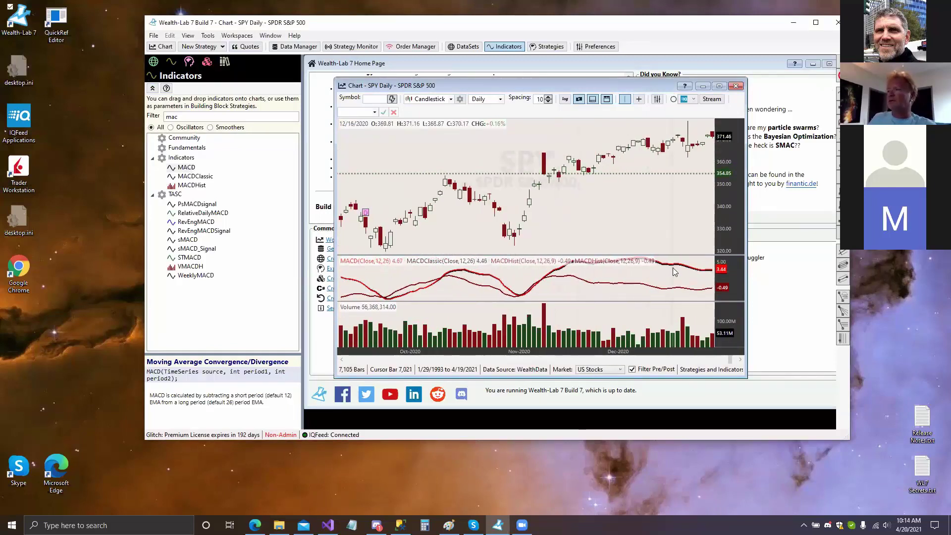
{"action": "scroll", "coordinate": [676, 272], "scroll_direction": "down", "scroll_amount": 2}
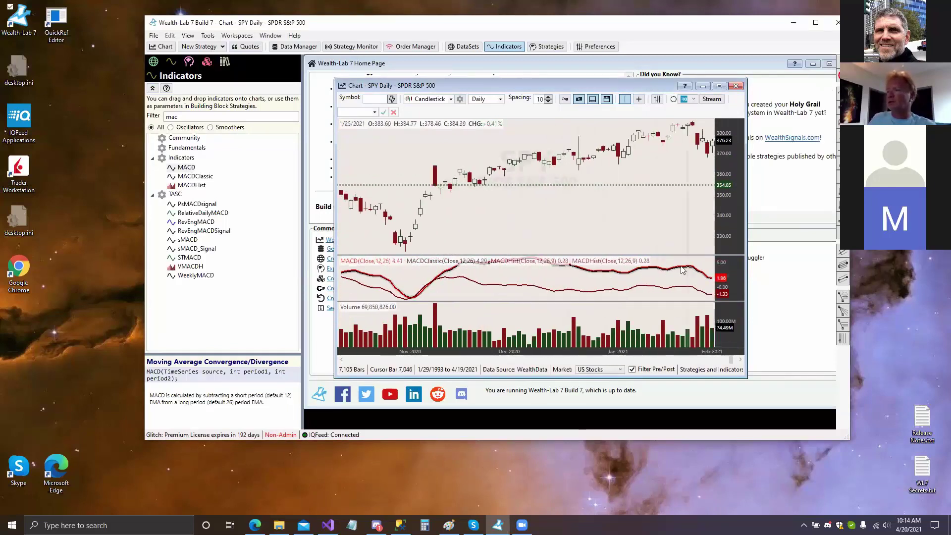
{"action": "scroll", "coordinate": [675, 280], "scroll_direction": "down", "scroll_amount": 3}
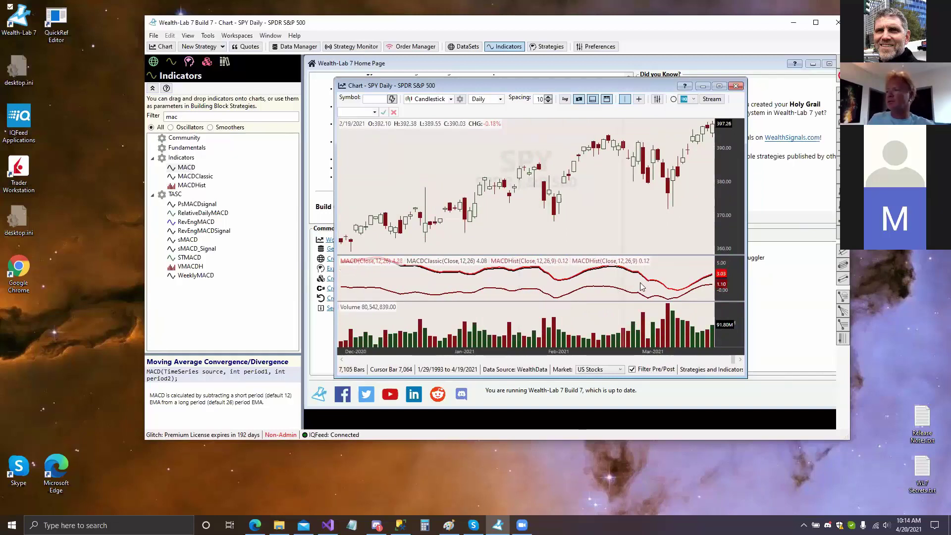
{"action": "scroll", "coordinate": [644, 278], "scroll_direction": "down", "scroll_amount": 3}
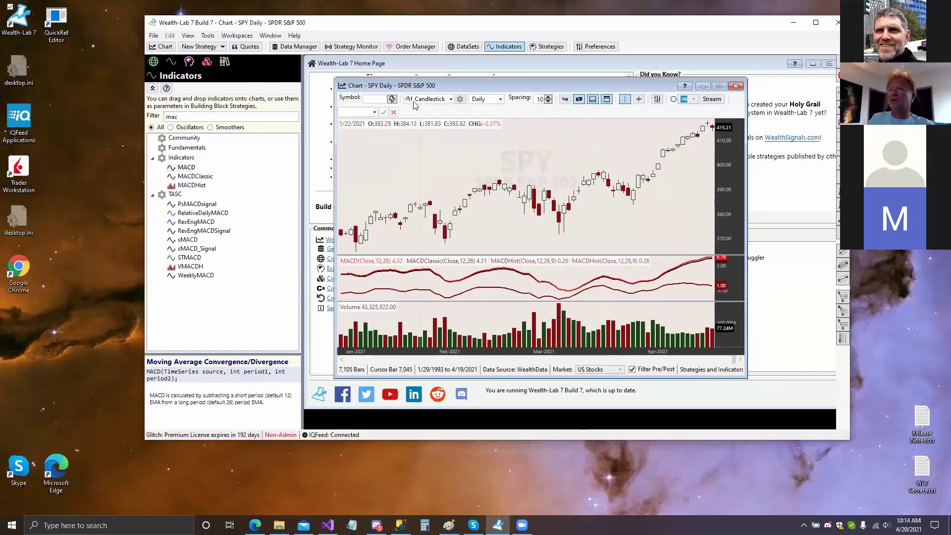
Clear the indicator filter, and add the Community library's SwingHiLo with its companion indicators to the chart's price pane.
{"action": "double_click", "coordinate": [179, 118]}
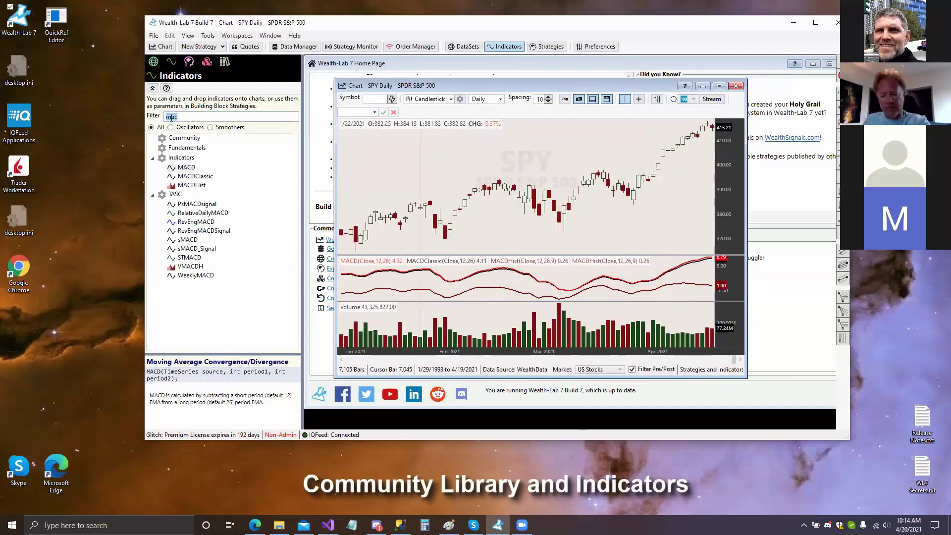
{"action": "key", "text": "BackSpace"}
{"action": "left_click", "coordinate": [191, 139]}
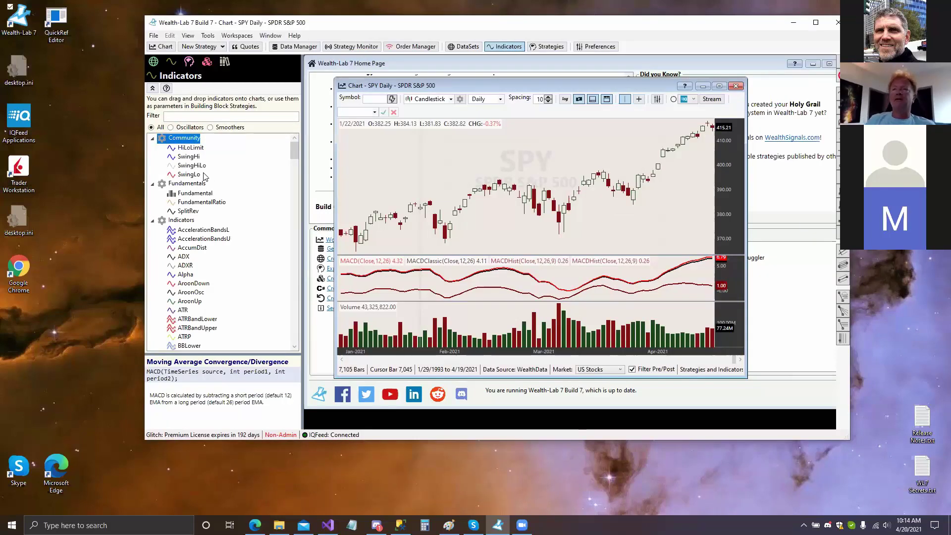
{"action": "left_click", "coordinate": [194, 149]}
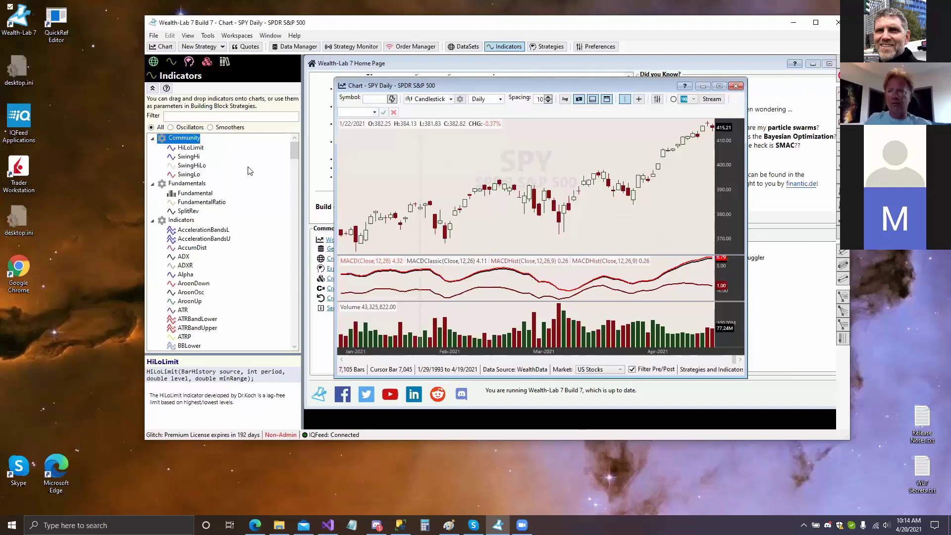
{"action": "left_click_drag", "start_coordinate": [202, 167], "coordinate": [366, 157]}
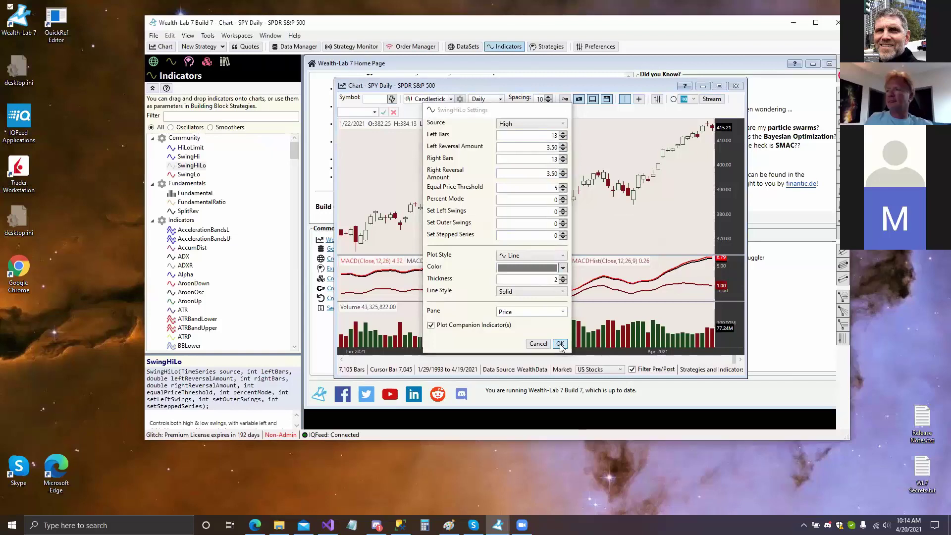
{"action": "left_click", "coordinate": [559, 343]}
Examine the SwingHi, SwingLo and SwingHiLo lines across the SPY chart's 2020 and 2021 history, widening the chart window.
{"action": "left_click_drag", "start_coordinate": [598, 236], "coordinate": [668, 229]}
{"action": "left_click_drag", "start_coordinate": [556, 238], "coordinate": [685, 225]}
{"action": "left_click_drag", "start_coordinate": [525, 236], "coordinate": [648, 215]}
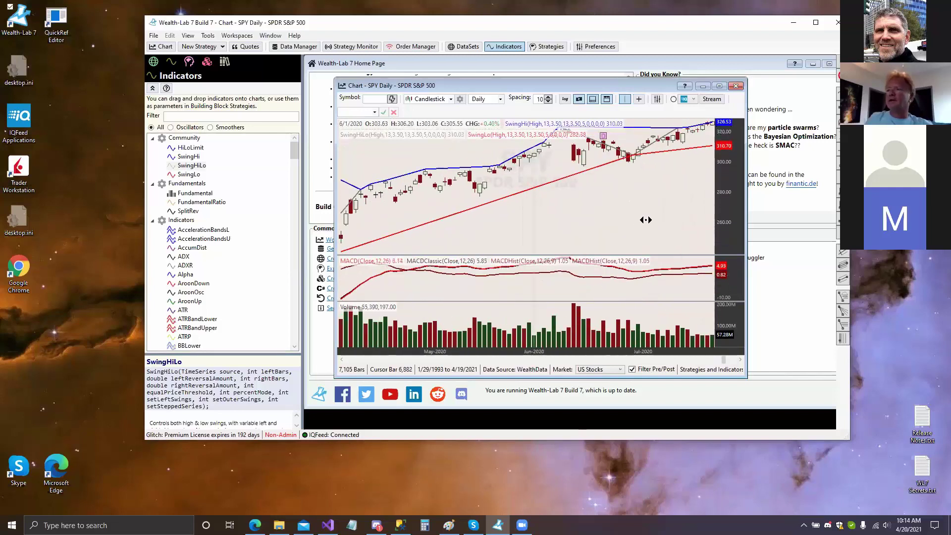
{"action": "left_click_drag", "start_coordinate": [458, 233], "coordinate": [654, 235]}
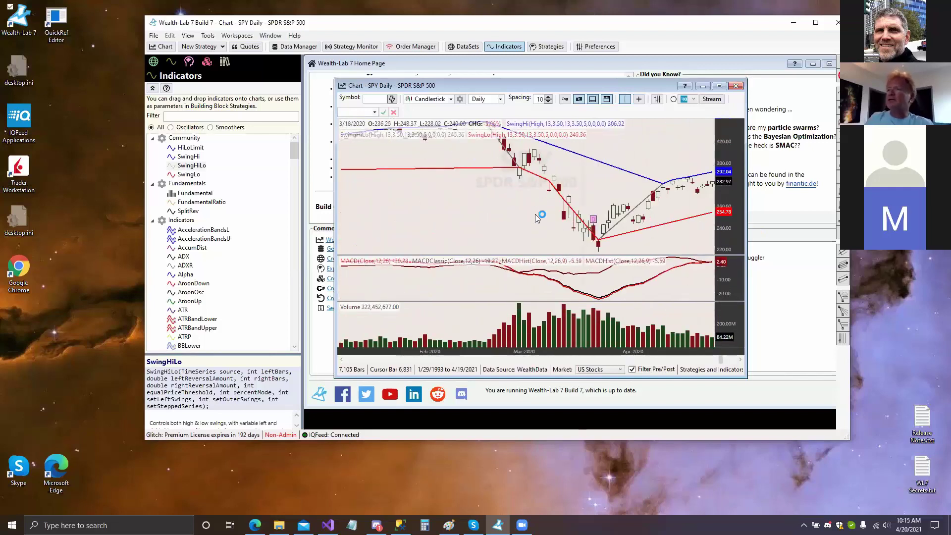
{"action": "left_click_drag", "start_coordinate": [545, 215], "coordinate": [410, 216]}
{"action": "left_click_drag", "start_coordinate": [653, 228], "coordinate": [545, 229]}
{"action": "left_click_drag", "start_coordinate": [747, 233], "coordinate": [548, 203]}
{"action": "left_click_drag", "start_coordinate": [745, 212], "coordinate": [554, 216]}
{"action": "left_click_drag", "start_coordinate": [702, 220], "coordinate": [493, 221]}
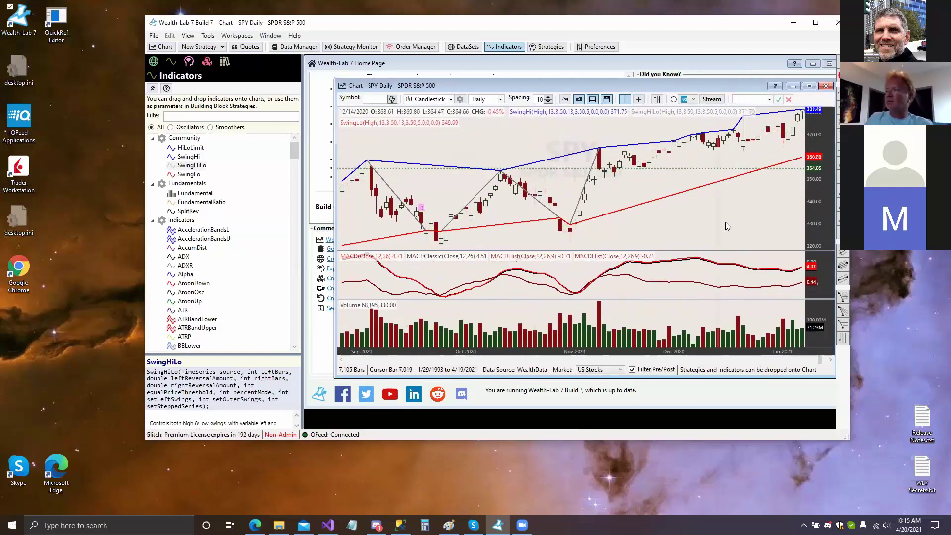
{"action": "left_click_drag", "start_coordinate": [758, 216], "coordinate": [521, 209]}
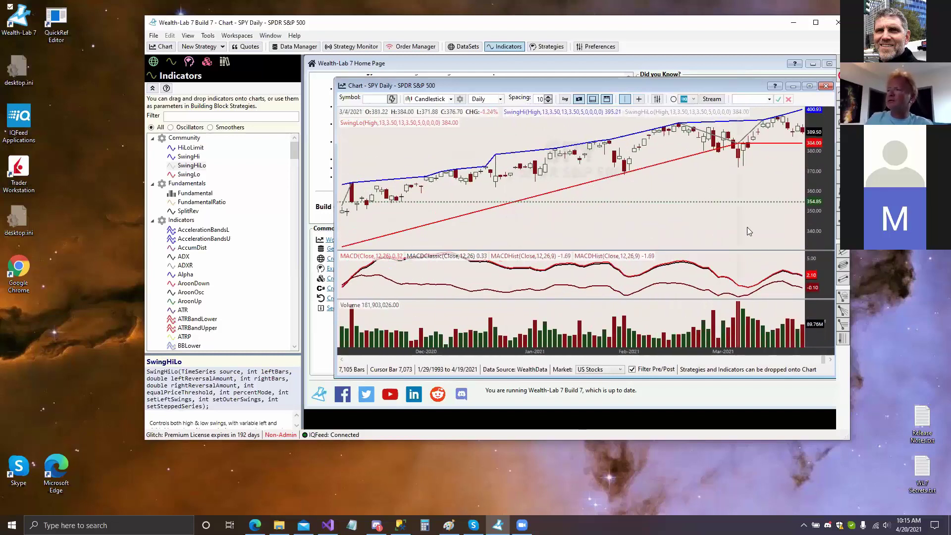
{"action": "left_click_drag", "start_coordinate": [747, 227], "coordinate": [537, 221]}
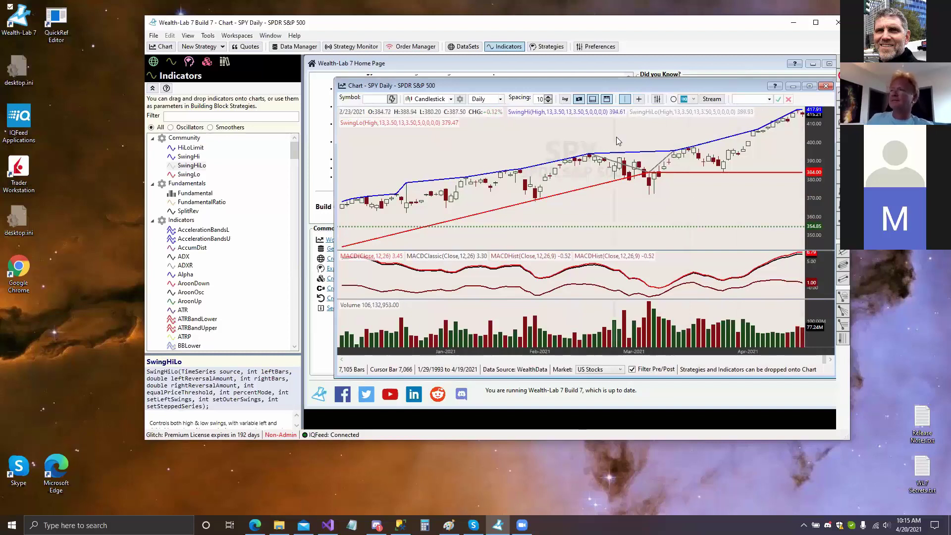
{"action": "left_click_drag", "start_coordinate": [616, 138], "coordinate": [733, 141]}
{"action": "left_click_drag", "start_coordinate": [628, 212], "coordinate": [712, 217]}
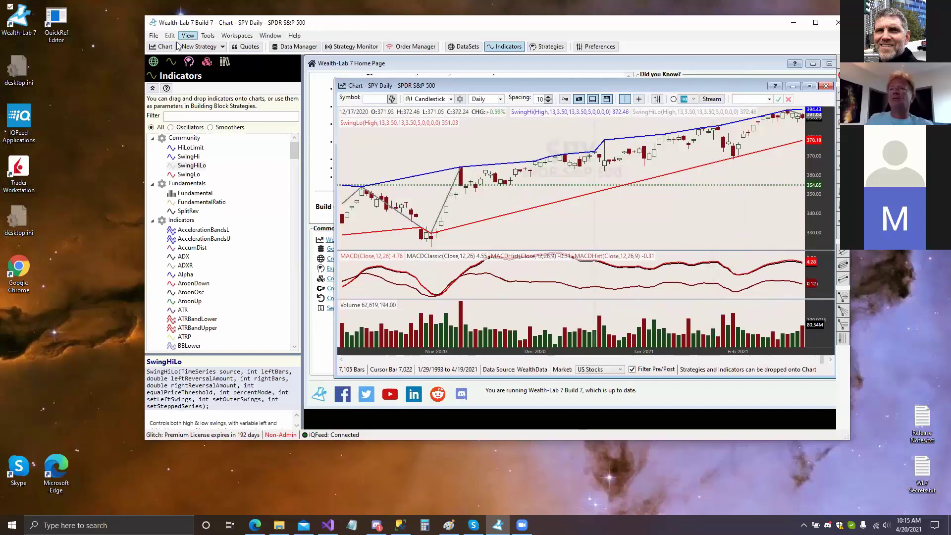
Add the Knife Juggler sample strategy to the Strategy Monitor, using DOW 30, the 1 Minute scale and Yahoo! Finance streaming.
{"action": "left_click", "coordinate": [352, 46]}
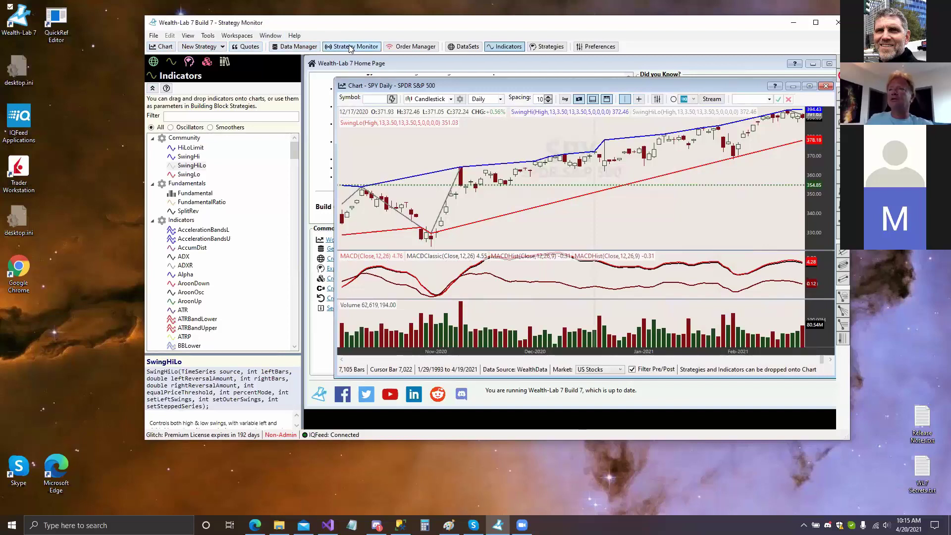
{"action": "left_click_drag", "start_coordinate": [204, 272], "coordinate": [425, 198]}
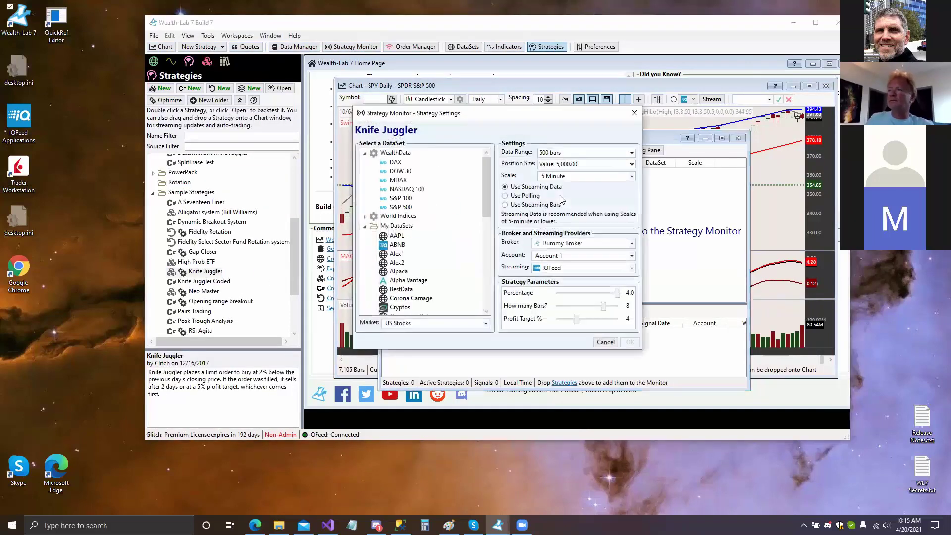
{"action": "left_click", "coordinate": [573, 270]}
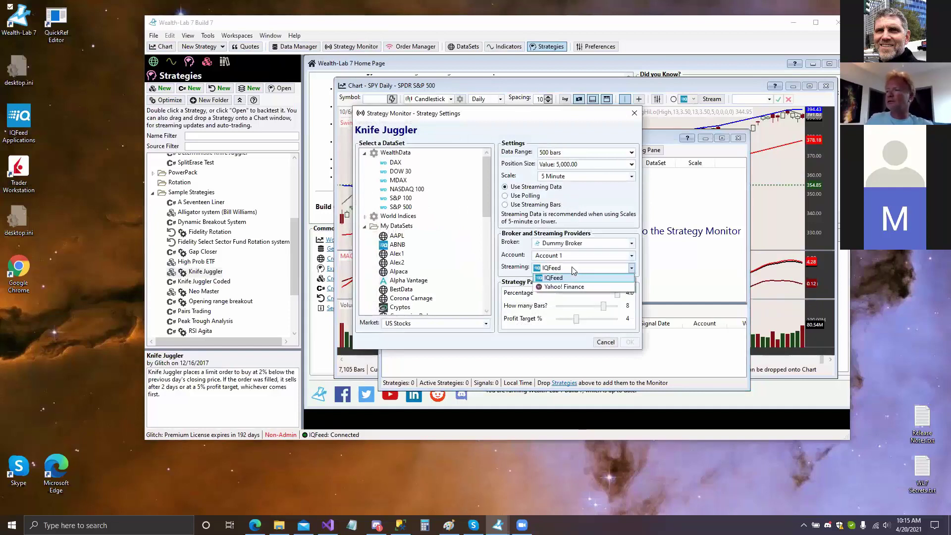
{"action": "left_click", "coordinate": [596, 287]}
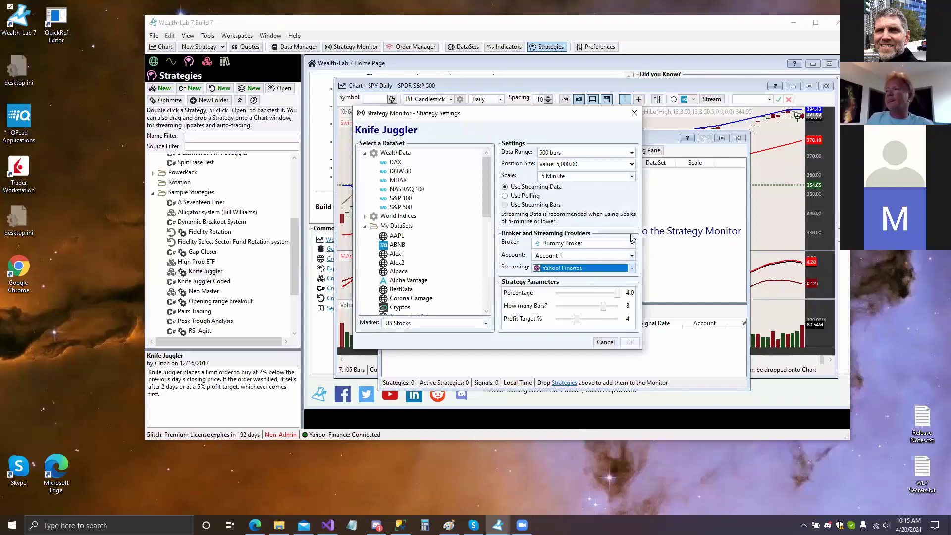
{"action": "left_click", "coordinate": [573, 178]}
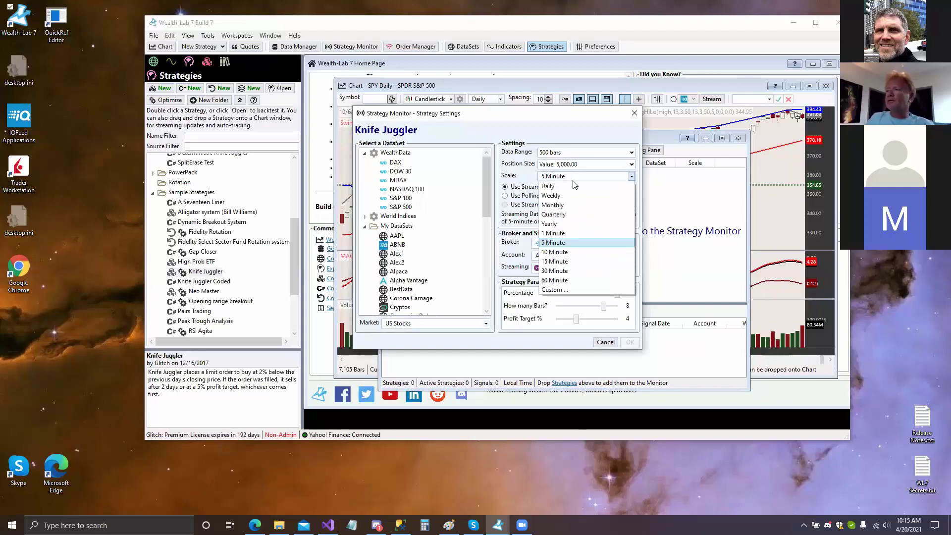
{"action": "left_click", "coordinate": [597, 233]}
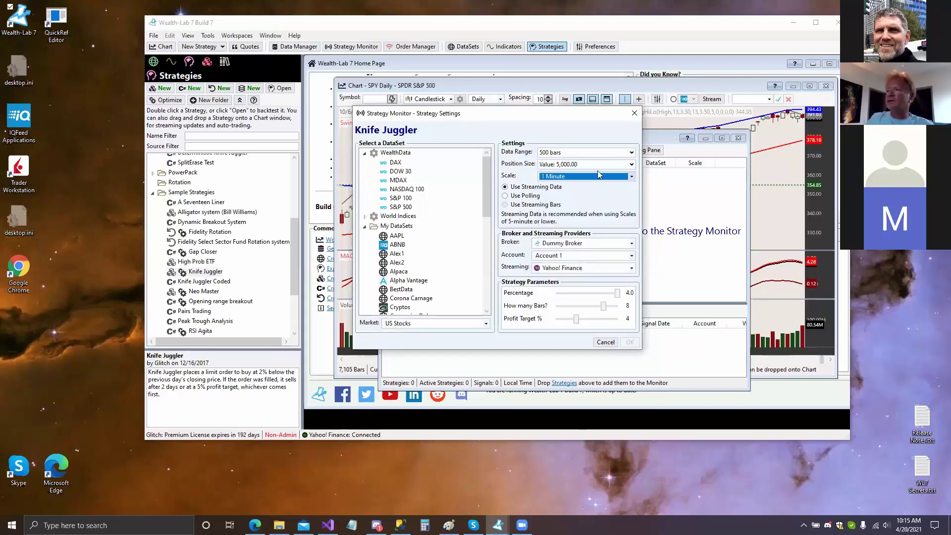
{"action": "left_click", "coordinate": [403, 171]}
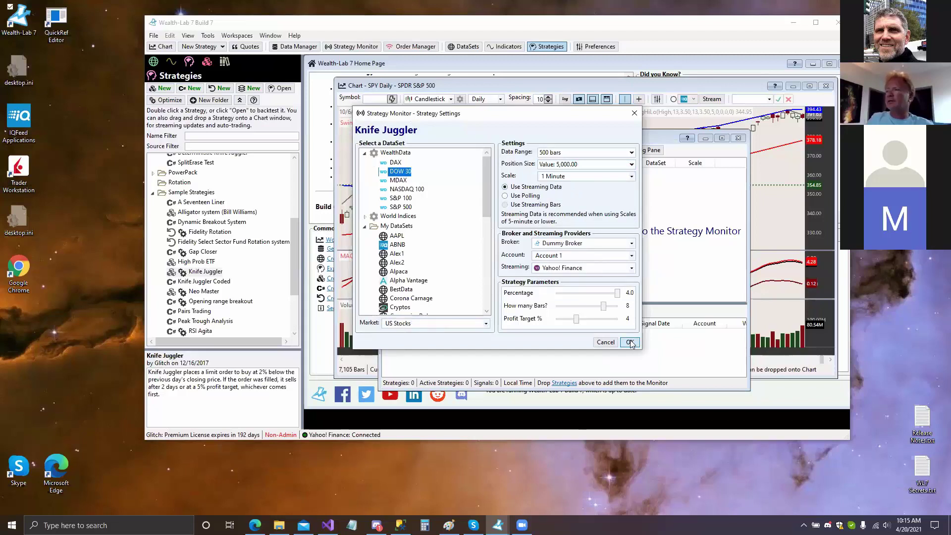
{"action": "left_click", "coordinate": [629, 343]}
Maximize the Strategy Monitor window and activate the Knife Juggler strategy.
{"action": "double_click", "coordinate": [523, 138]}
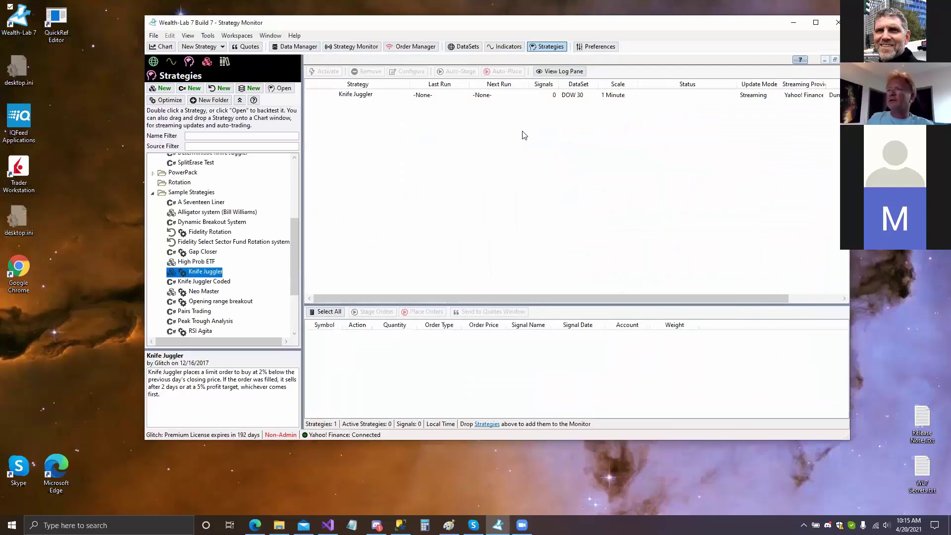
{"action": "left_click", "coordinate": [346, 94]}
{"action": "left_click", "coordinate": [327, 74]}
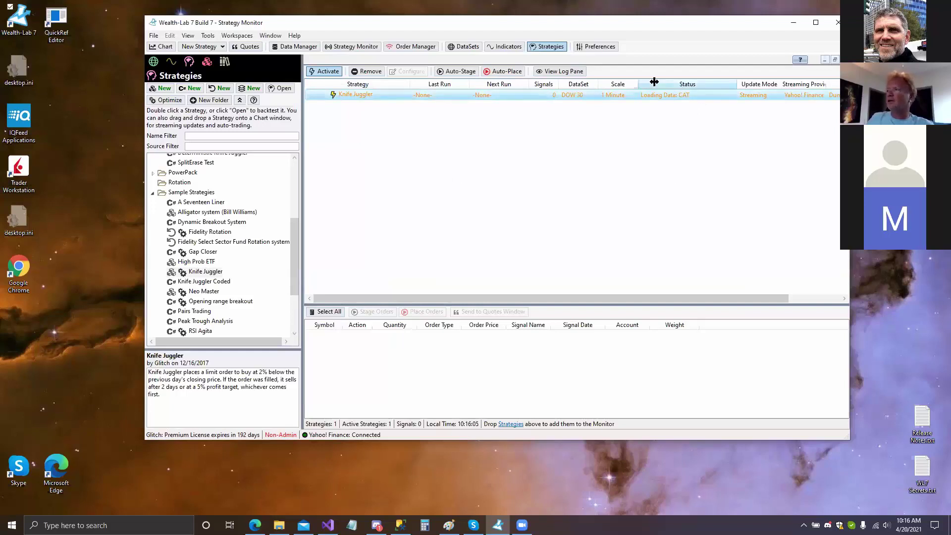
Show the Strategy Monitor's log pane, widen it, and read the GetHistories entries alongside the strategy's loading status.
{"action": "left_click", "coordinate": [558, 74]}
{"action": "left_click_drag", "start_coordinate": [739, 141], "coordinate": [683, 150]}
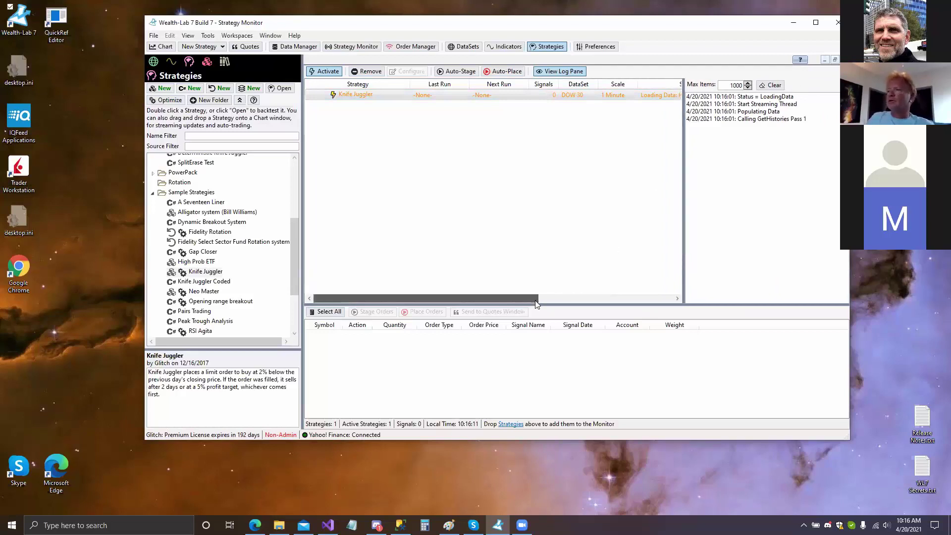
{"action": "left_click_drag", "start_coordinate": [535, 300], "coordinate": [619, 301]}
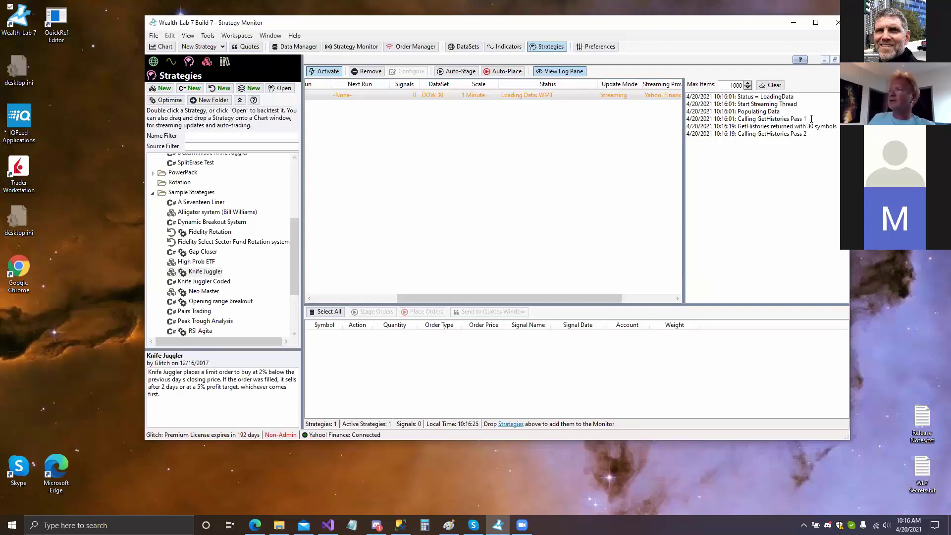
{"action": "left_click_drag", "start_coordinate": [806, 119], "coordinate": [728, 119]}
{"action": "left_click_drag", "start_coordinate": [807, 135], "coordinate": [728, 134]}
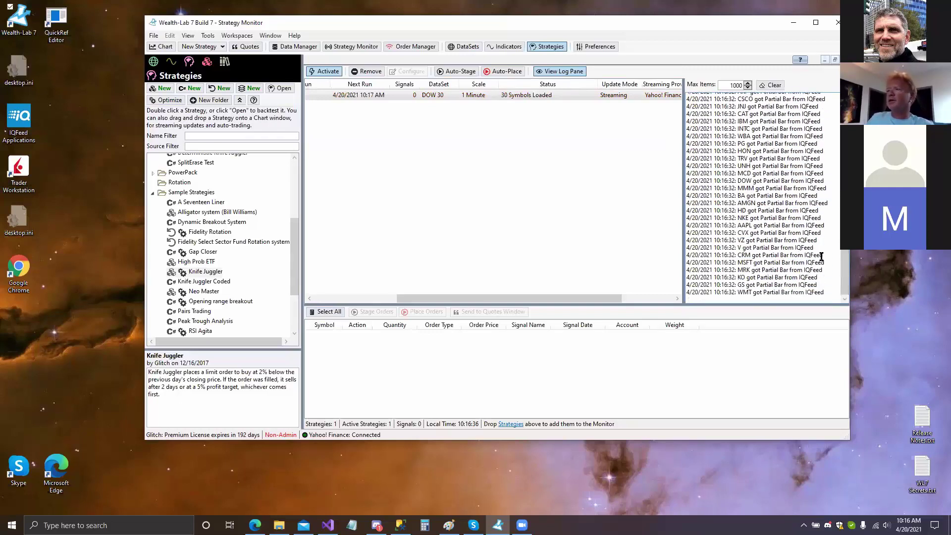
{"action": "left_click", "coordinate": [368, 300]}
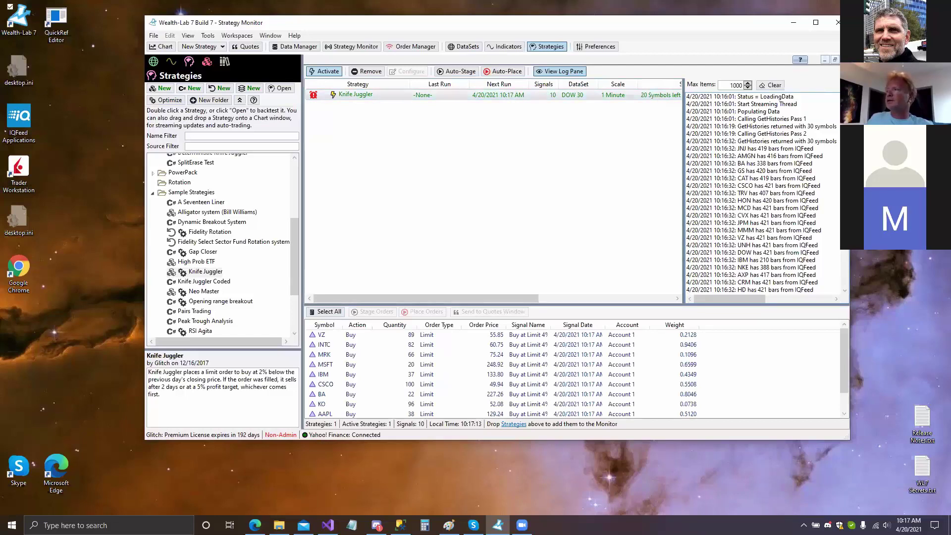
Examine the log's strategy run entries and the Knife Juggler's status, widening the Status column.
{"action": "scroll", "coordinate": [839, 280], "scroll_direction": "down", "scroll_amount": 12}
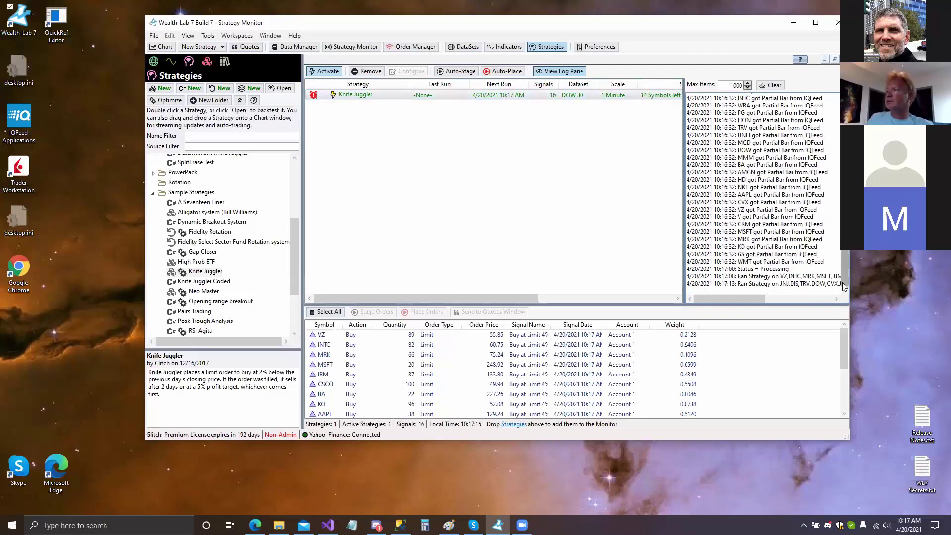
{"action": "left_click_drag", "start_coordinate": [734, 296], "coordinate": [766, 300]}
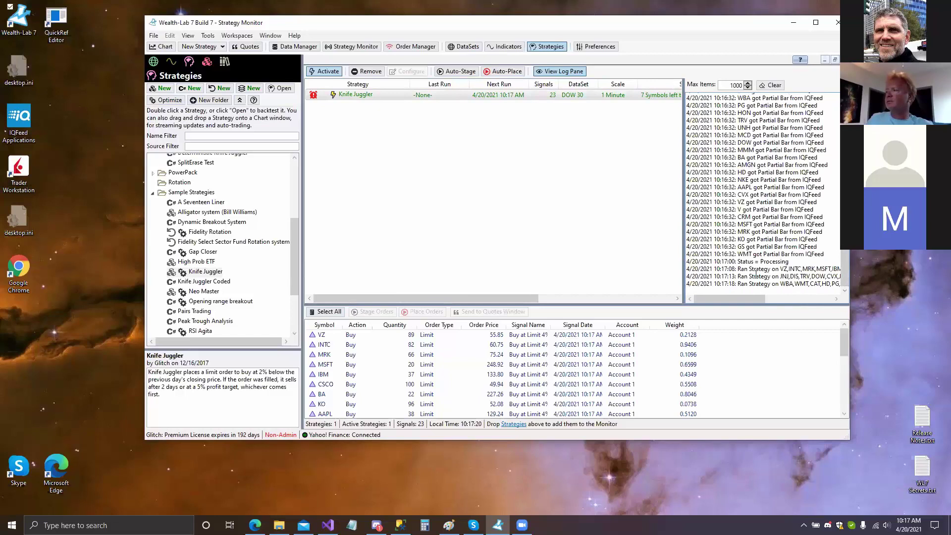
{"action": "left_click_drag", "start_coordinate": [750, 297], "coordinate": [816, 299]}
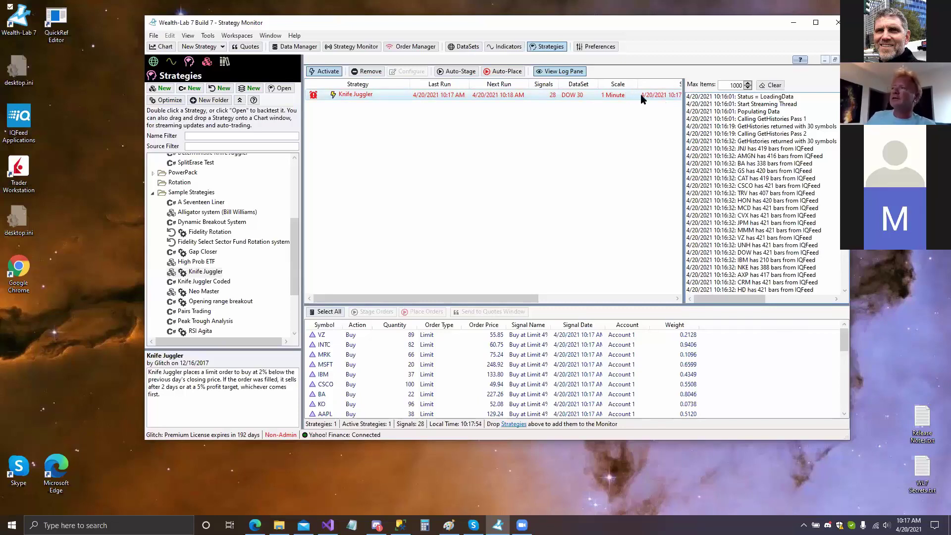
{"action": "left_click_drag", "start_coordinate": [515, 299], "coordinate": [566, 299]}
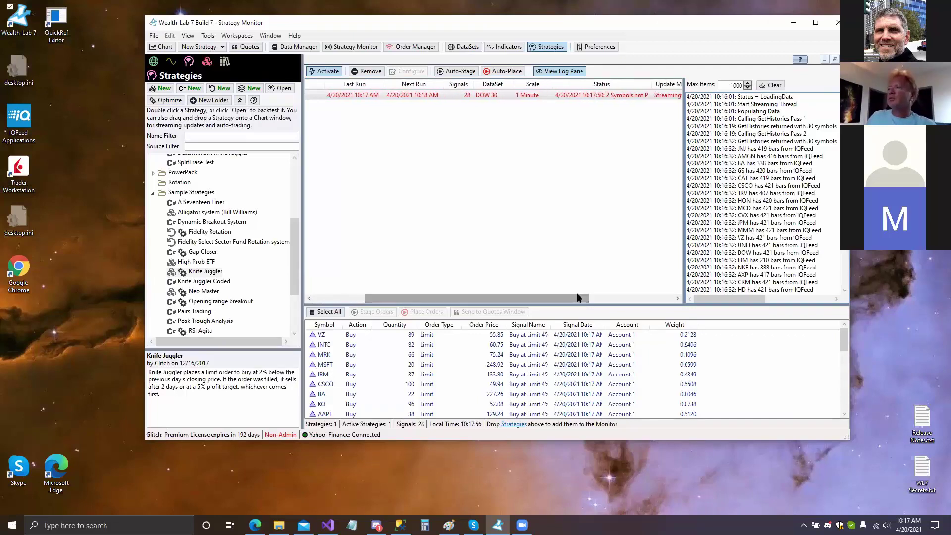
{"action": "left_click_drag", "start_coordinate": [650, 89], "coordinate": [676, 89]}
{"action": "left_click_drag", "start_coordinate": [548, 298], "coordinate": [499, 297]}
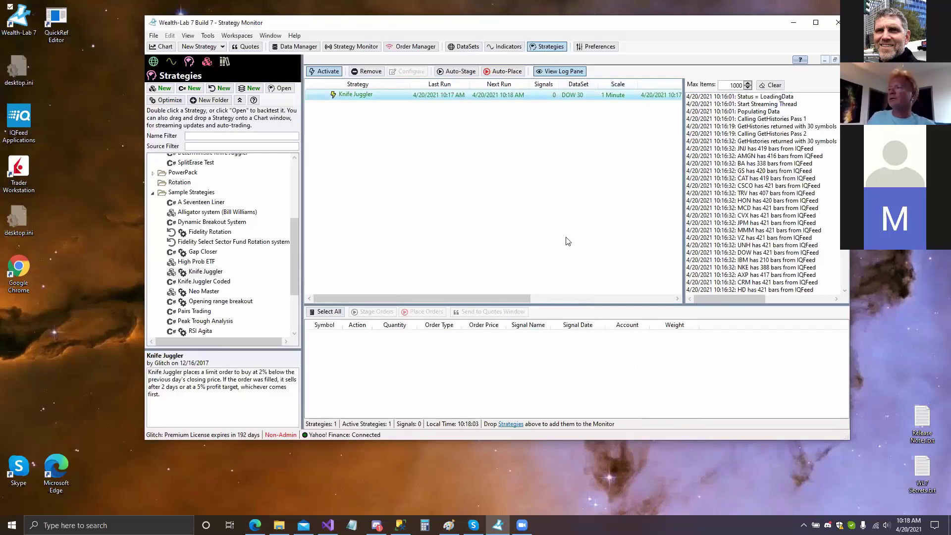
Widen the log pane and read the latest run entries for processed symbols, signals and run times.
{"action": "left_click", "coordinate": [845, 286]}
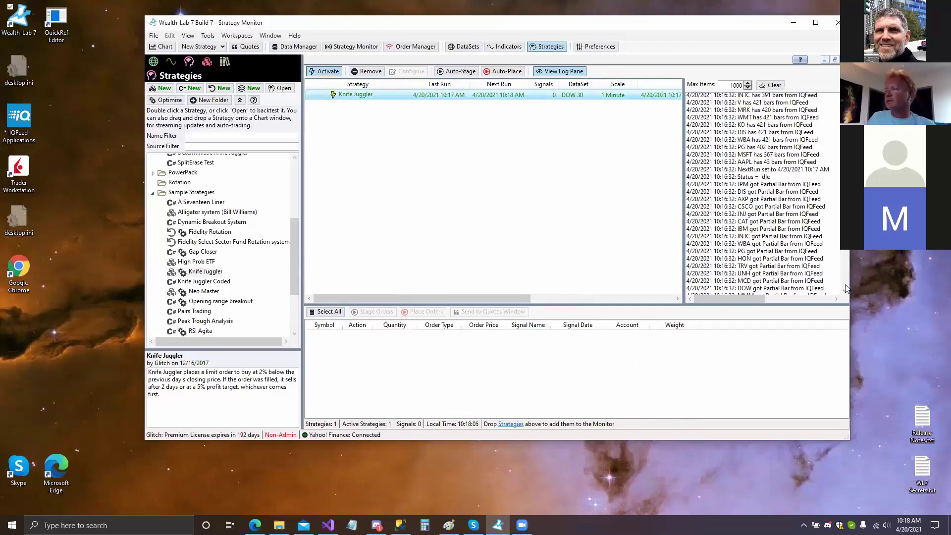
{"action": "left_click", "coordinate": [847, 288]}
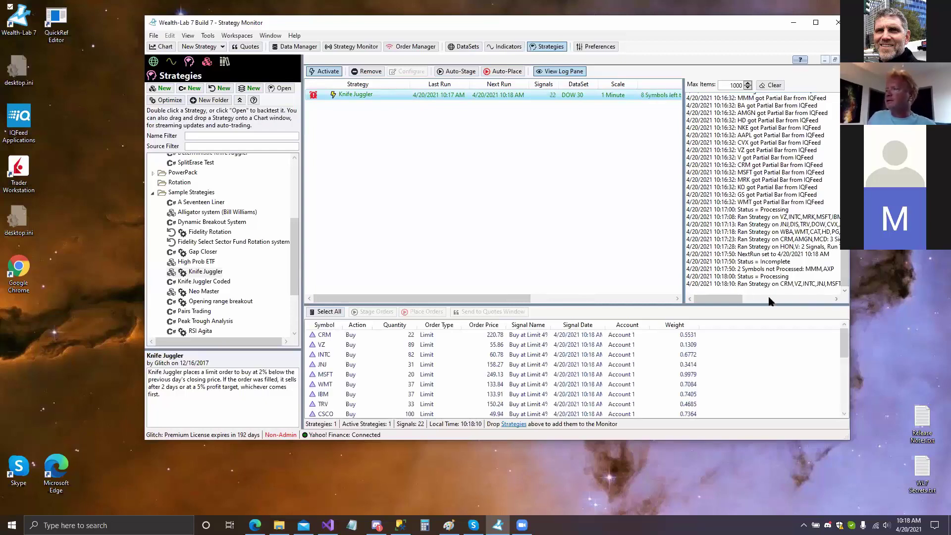
{"action": "mouse_move", "coordinate": [726, 300]}
{"action": "left_mouse_down"}
{"action": "mouse_move", "coordinate": [778, 300]}
{"action": "mouse_move", "coordinate": [719, 292]}
{"action": "left_mouse_up"}
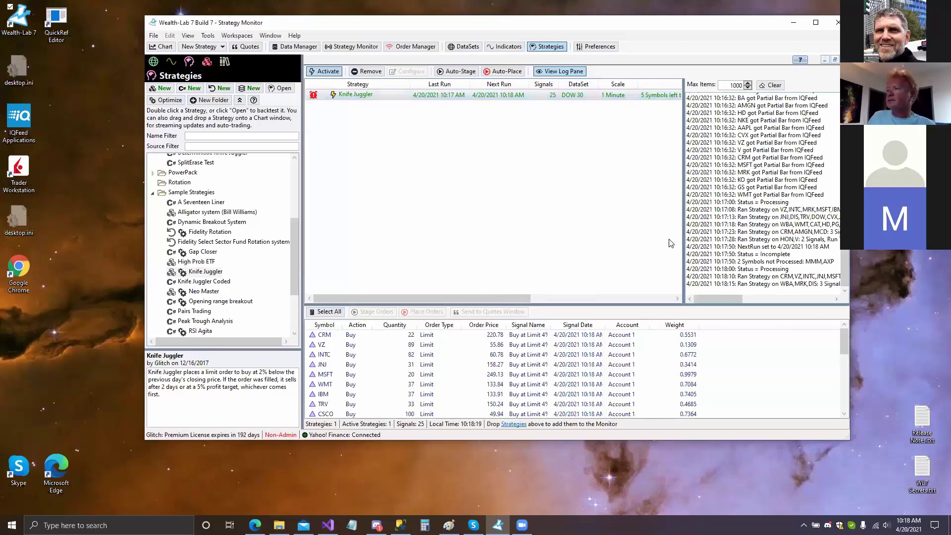
{"action": "left_click_drag", "start_coordinate": [684, 241], "coordinate": [524, 247]}
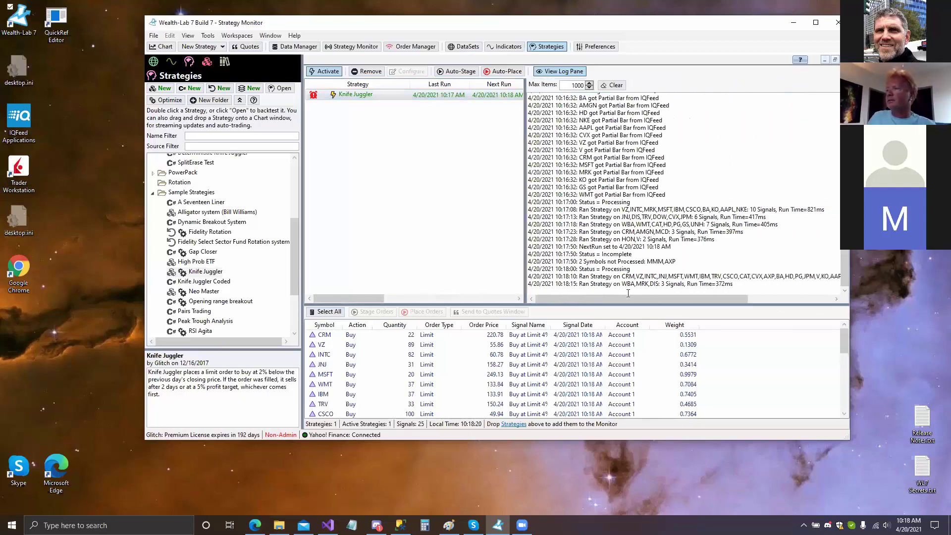
{"action": "left_click_drag", "start_coordinate": [626, 300], "coordinate": [736, 302]}
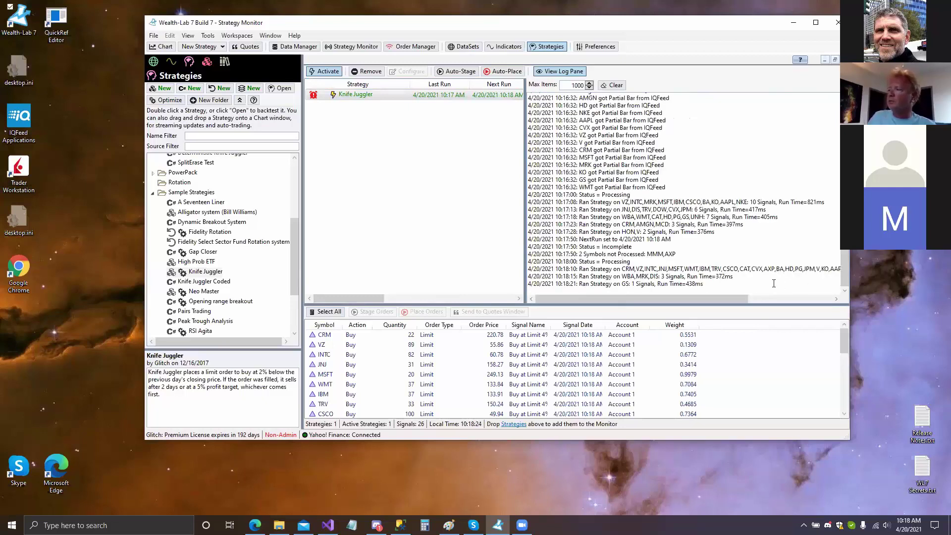
{"action": "left_click", "coordinate": [778, 299]}
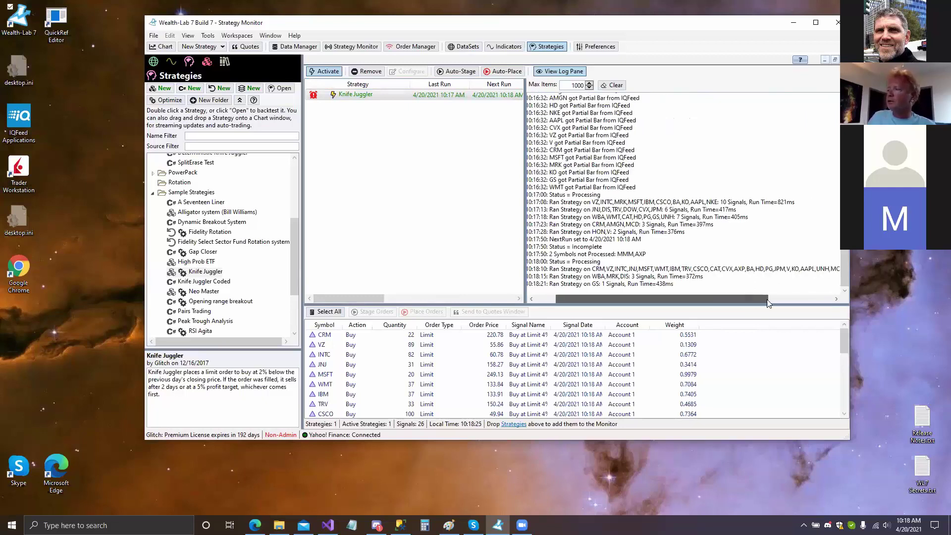
{"action": "left_click", "coordinate": [794, 301]}
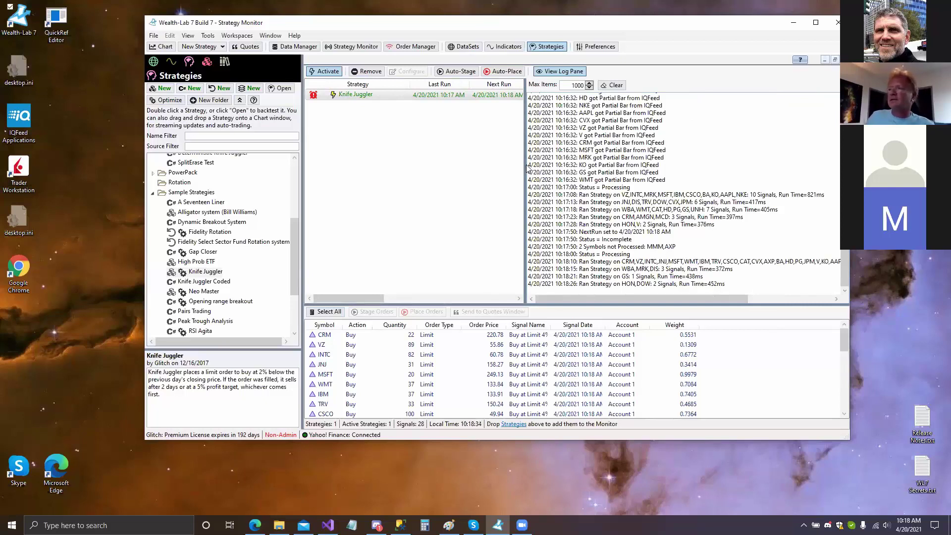
Narrow the log pane to check the strategy's status, and widen it again to read the unprocessed-symbol entries.
{"action": "left_click_drag", "start_coordinate": [526, 170], "coordinate": [704, 160]}
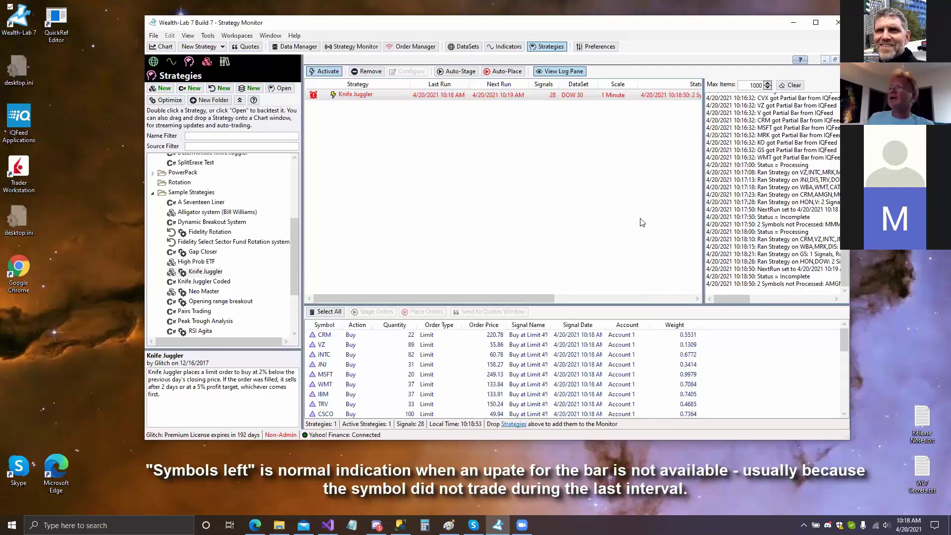
{"action": "mouse_move", "coordinate": [735, 300]}
{"action": "left_mouse_down"}
{"action": "mouse_move", "coordinate": [746, 300]}
{"action": "mouse_move", "coordinate": [735, 300]}
{"action": "left_mouse_up"}
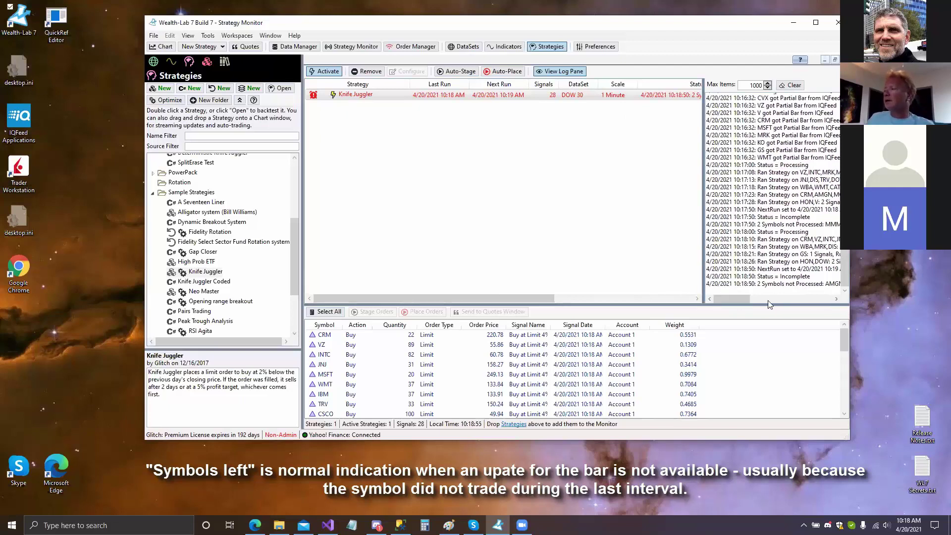
{"action": "left_click_drag", "start_coordinate": [707, 258], "coordinate": [500, 259]}
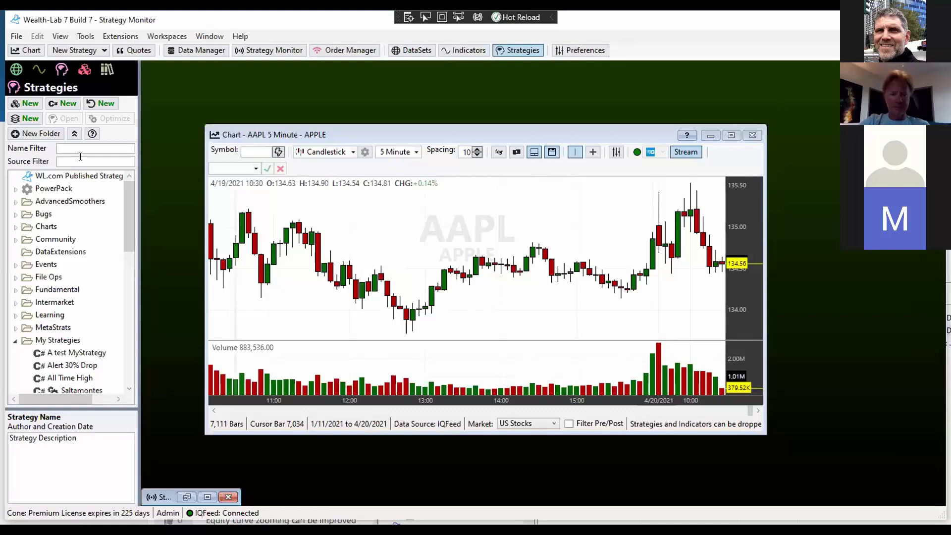
Create a new Building Block strategy and move its window to the upper corner of the workspace.
{"action": "left_click", "coordinate": [86, 71]}
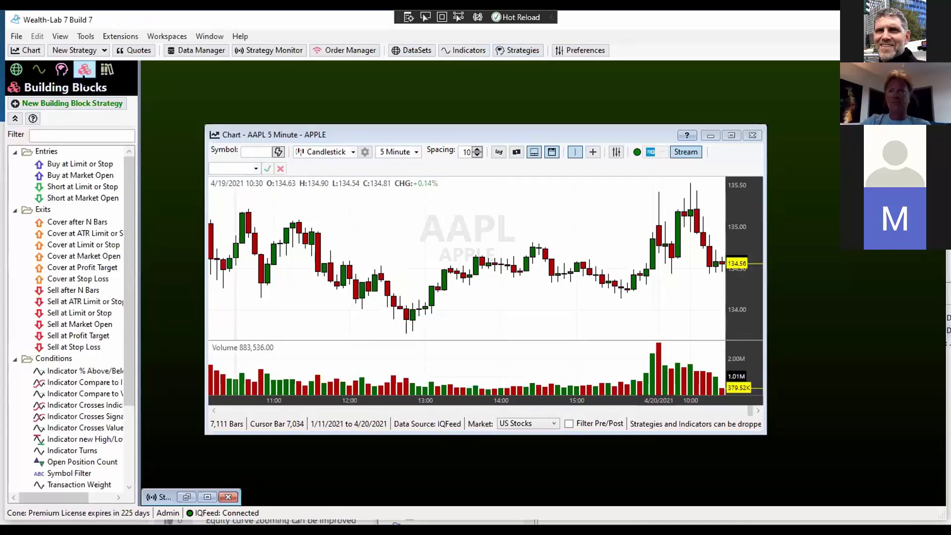
{"action": "left_click", "coordinate": [85, 103]}
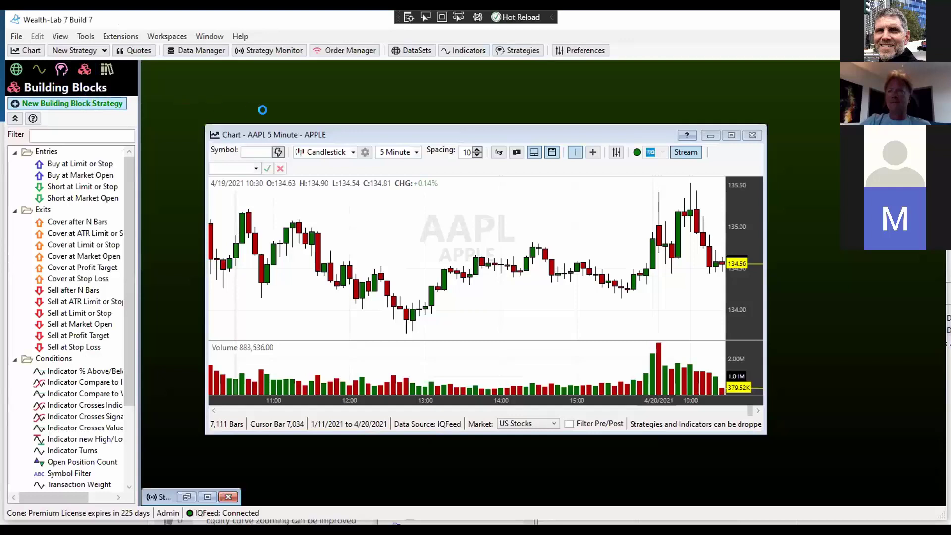
{"action": "left_click_drag", "start_coordinate": [225, 150], "coordinate": [117, 56]}
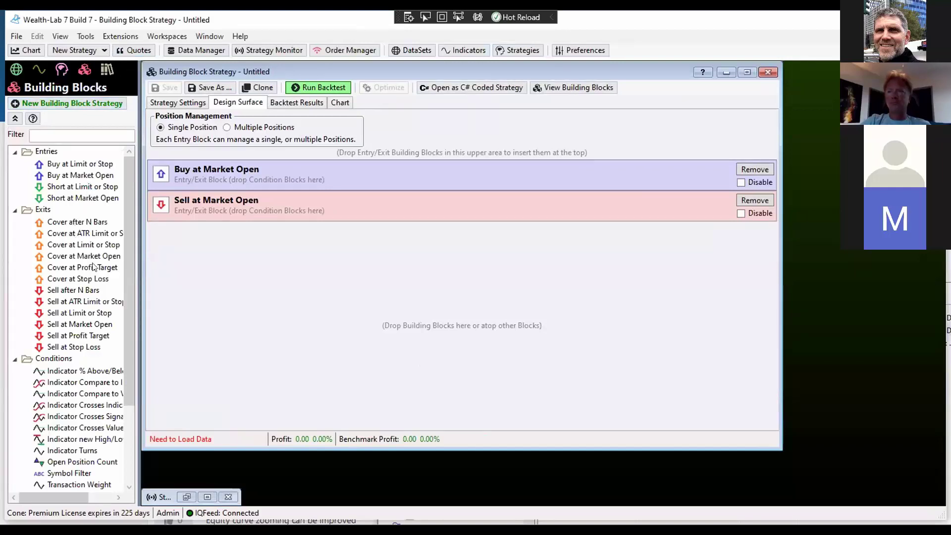
Add an Indicator % Above/Below Indicator condition to Buy at Market Open and a Trend Line Break condition to Sell at Market Open, enlarging the window.
{"action": "left_click_drag", "start_coordinate": [68, 372], "coordinate": [254, 177]}
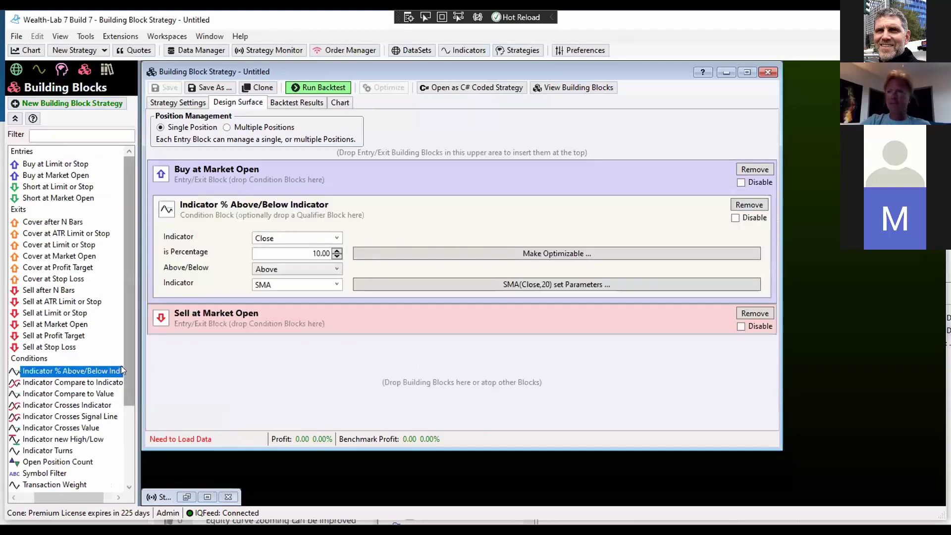
{"action": "left_click", "coordinate": [127, 426]}
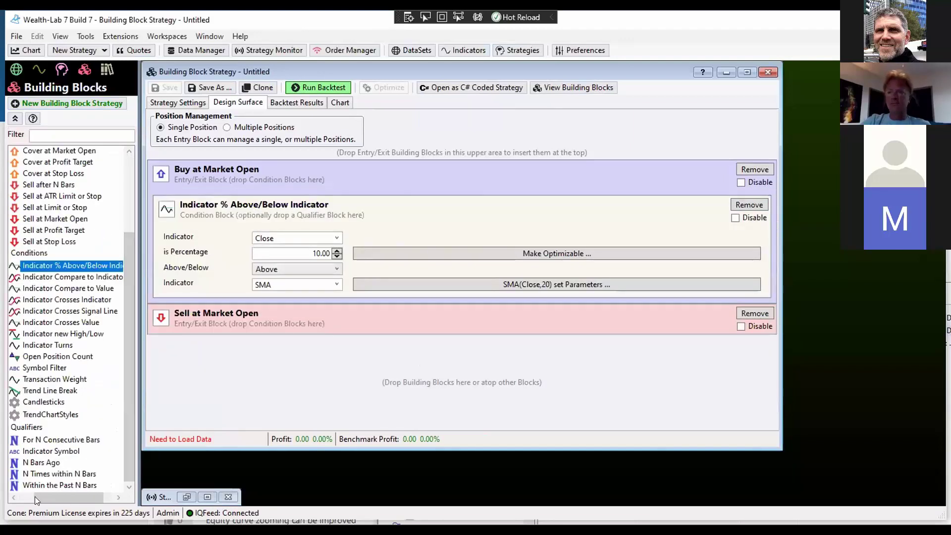
{"action": "left_click_drag", "start_coordinate": [35, 497], "coordinate": [25, 497]}
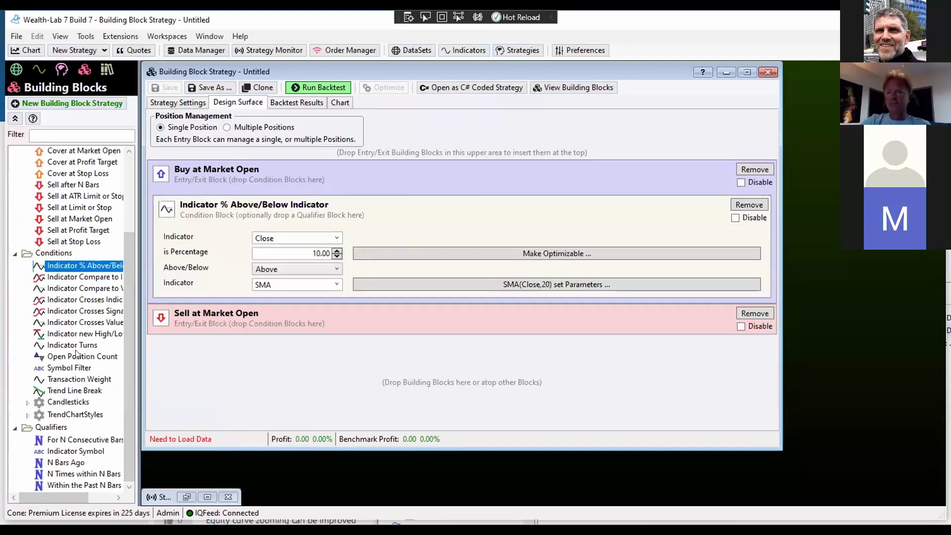
{"action": "left_click_drag", "start_coordinate": [74, 391], "coordinate": [299, 319]}
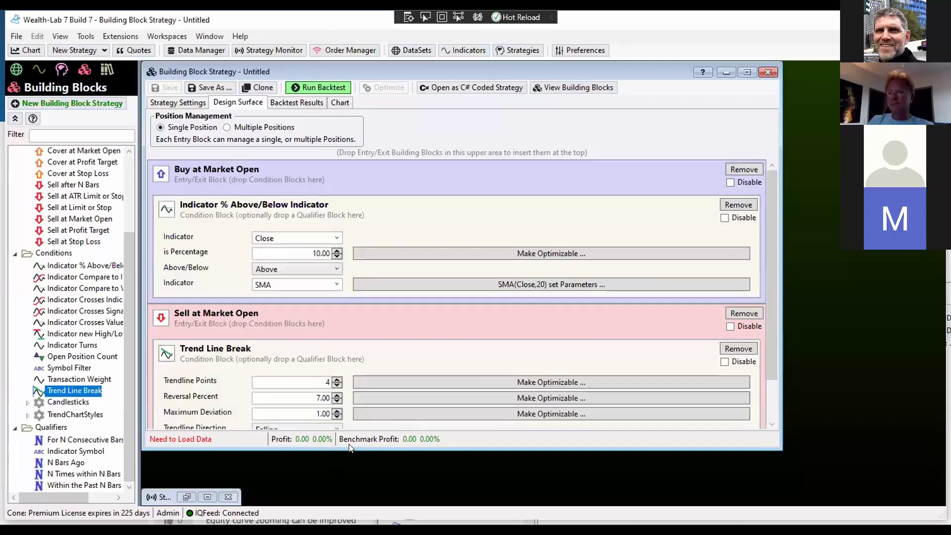
{"action": "left_click_drag", "start_coordinate": [350, 448], "coordinate": [347, 493]}
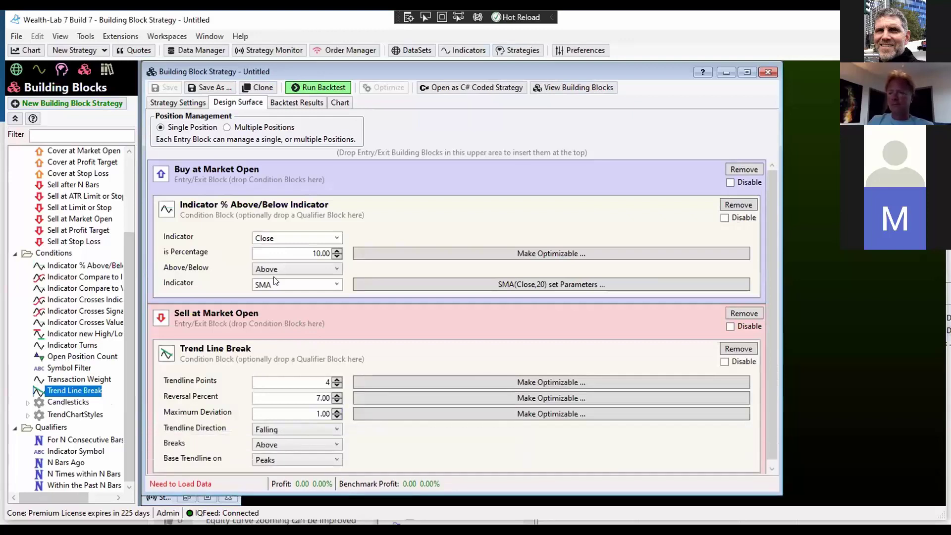